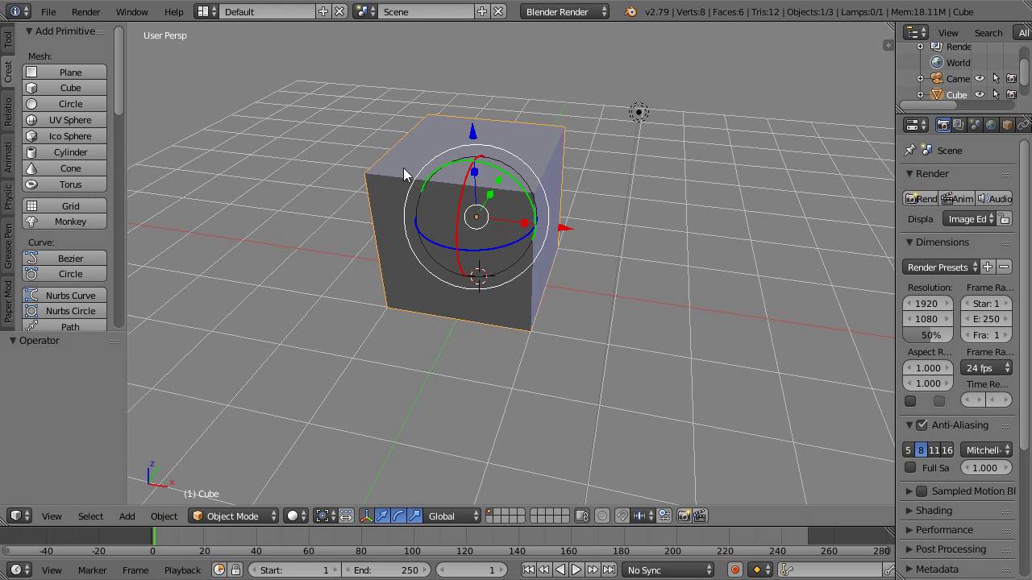
# - In Edit Mode, delete six of the cube's vertices, leaving a single edge
pyautogui.press('Tab')
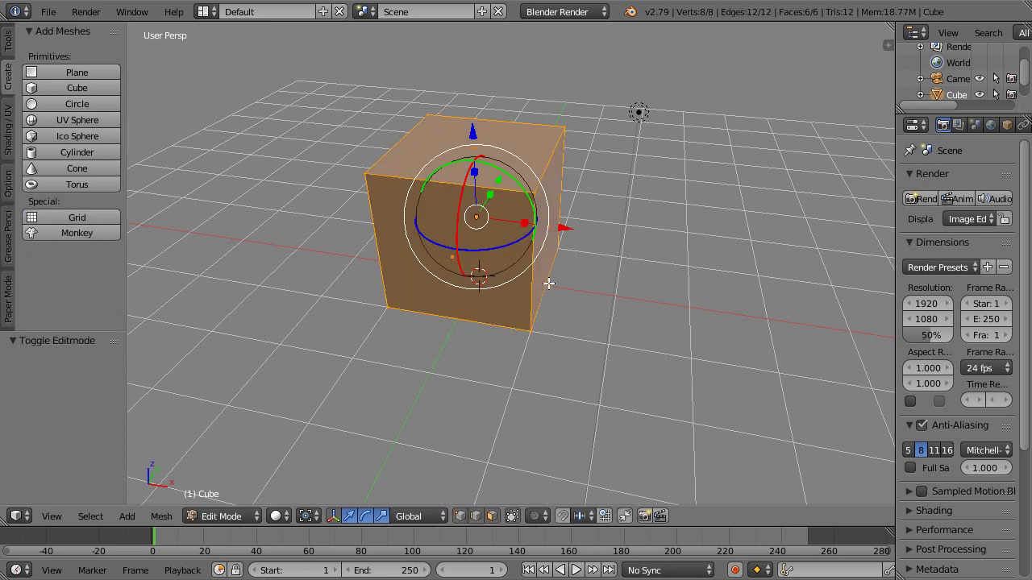
pyautogui.keyDown('shift'); pyautogui.rightClick(547, 282); pyautogui.keyUp('shift')
pyautogui.press('x')
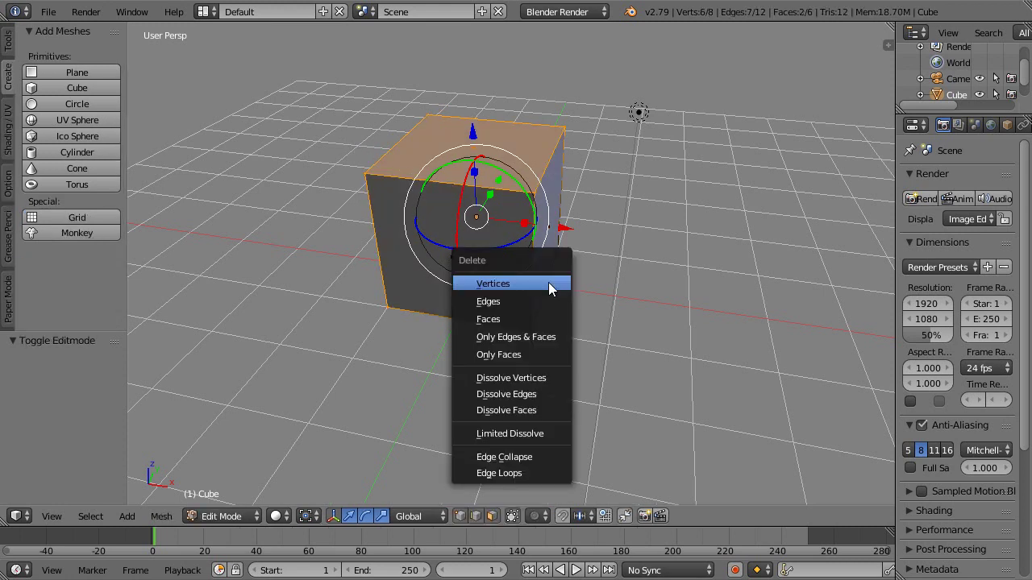
pyautogui.click(548, 283)
# - Move the remaining edge -1 along X and 1 along Y, then switch to top view
pyautogui.rightClick(548, 283)
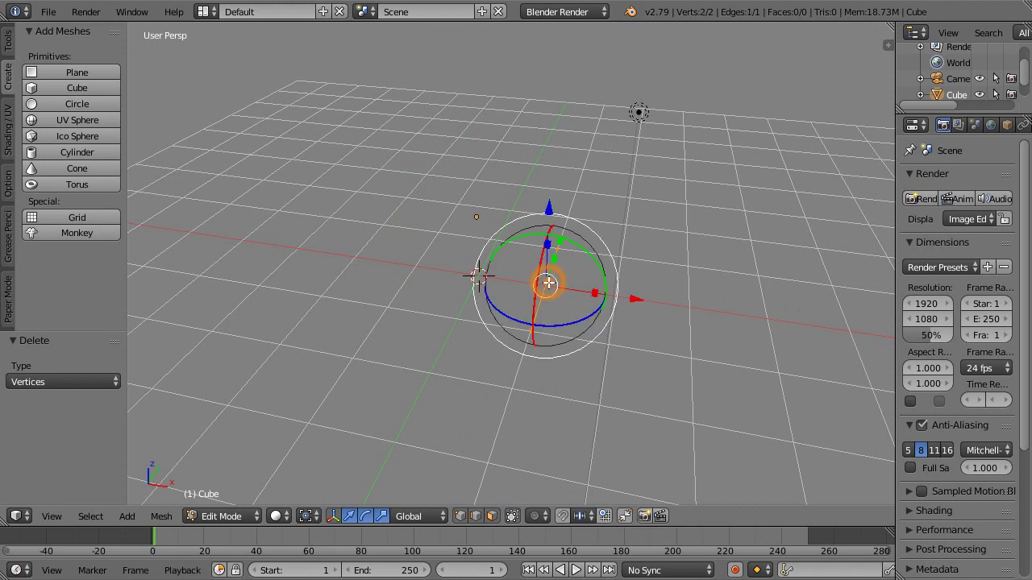
pyautogui.press('g')
pyautogui.press('Return')
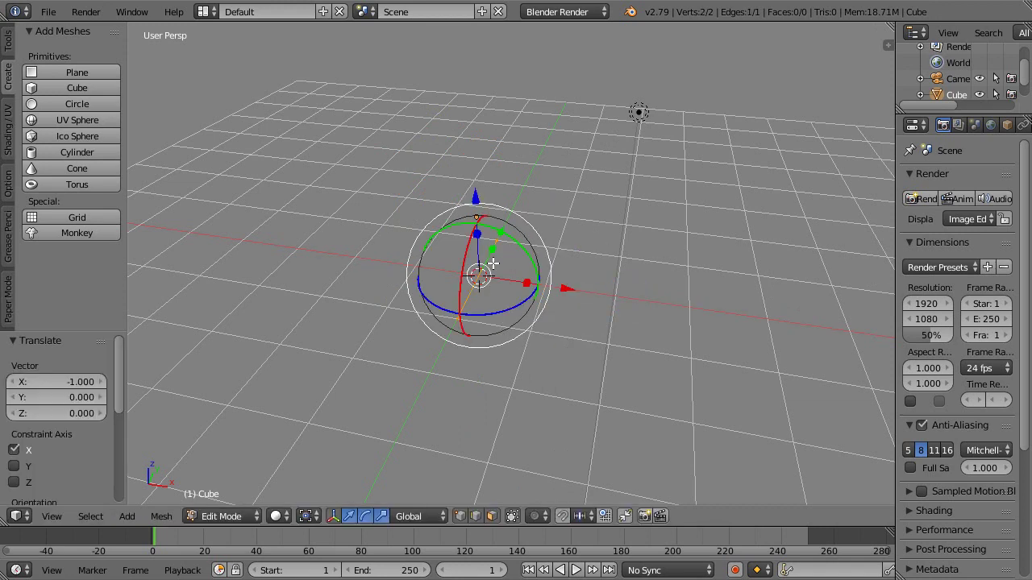
pyautogui.press('g')
pyautogui.press('y')
pyautogui.press('Return')
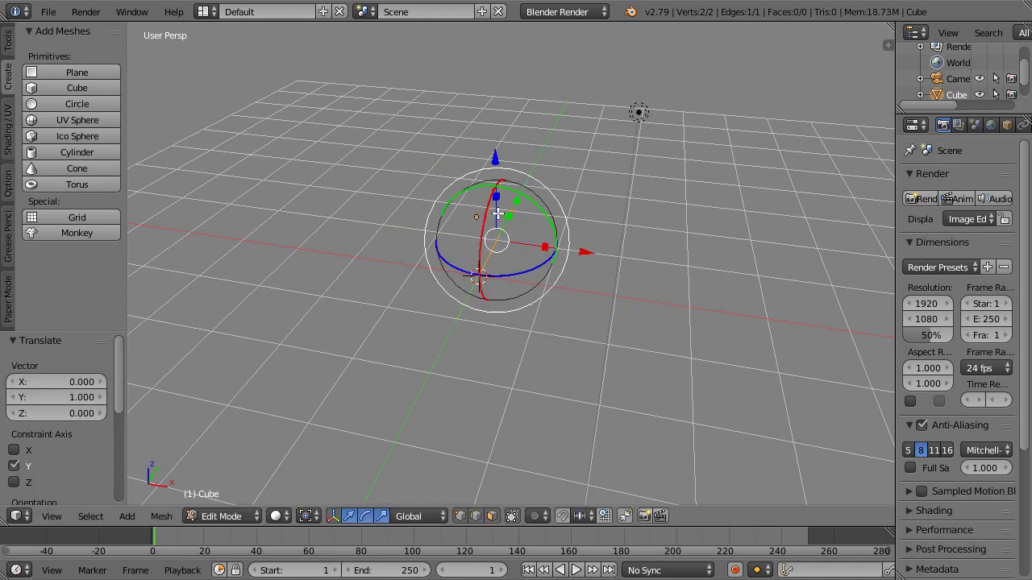
pyautogui.press('KP_7')
# - Subdivide the edge at its midpoint from the Specials menu
pyautogui.press('w')
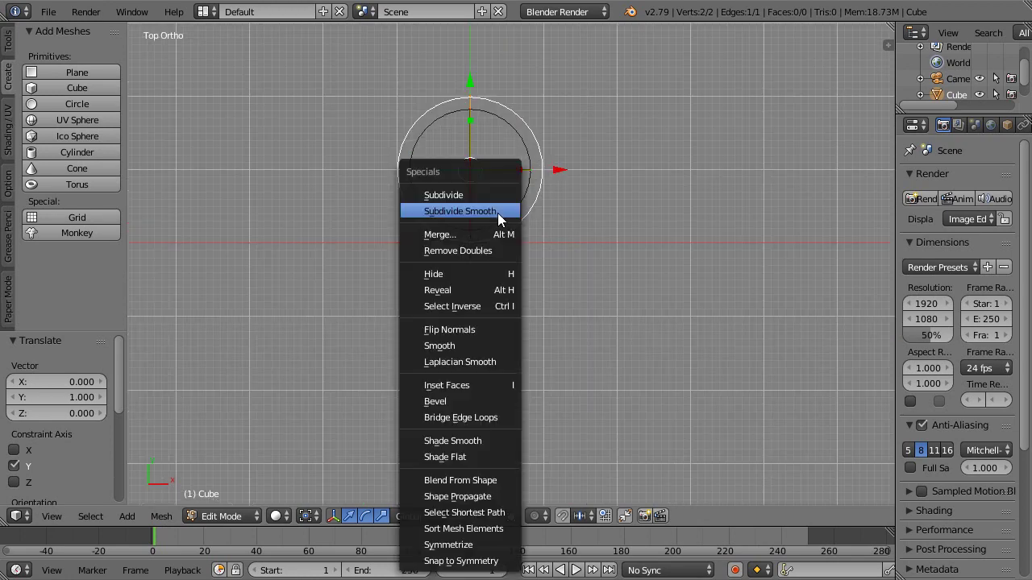
pyautogui.click(487, 195)
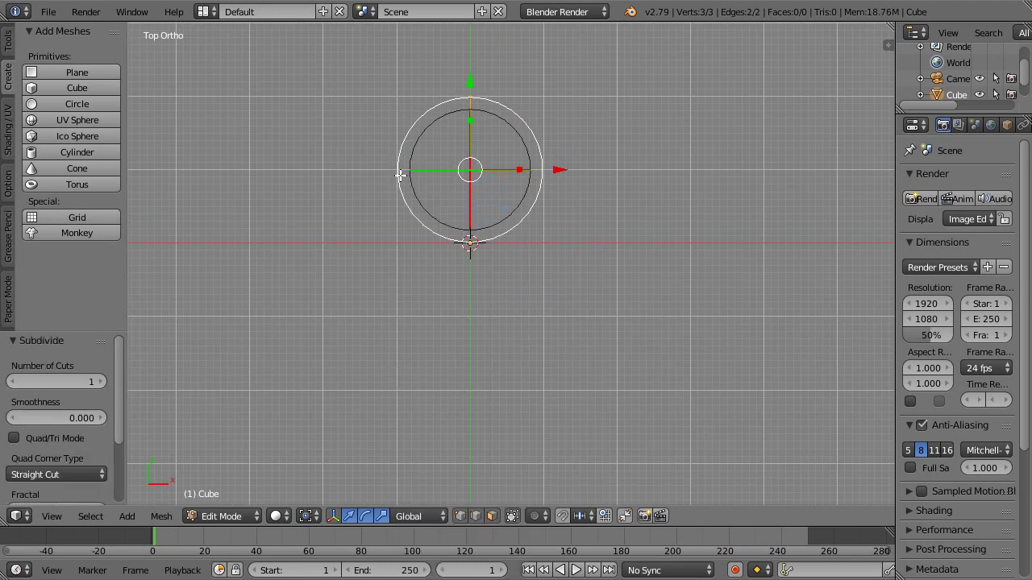
pyautogui.click(9, 42)
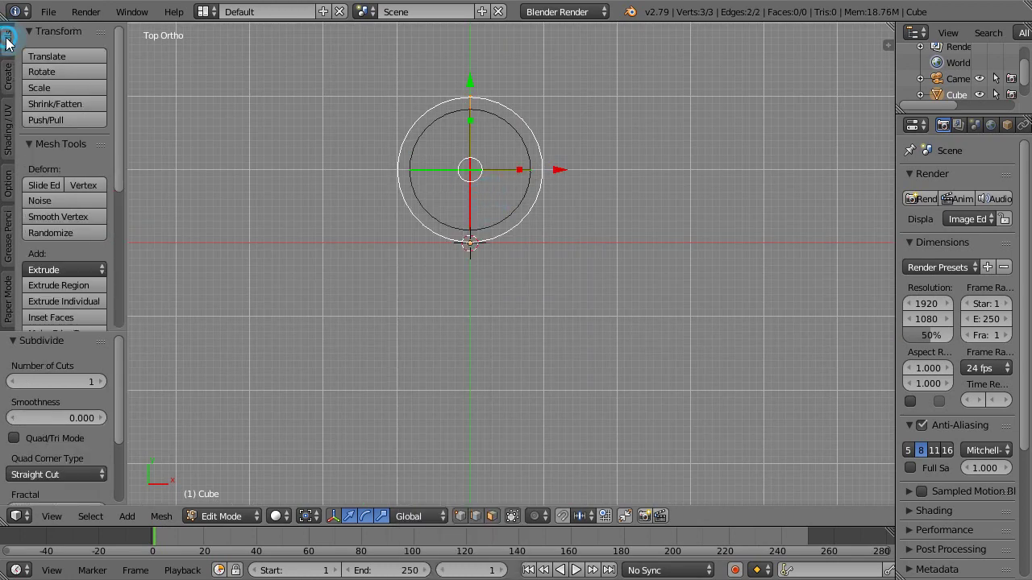
pyautogui.click(116, 167)
pyautogui.moveTo(116, 167); pyautogui.dragTo(134, 295)
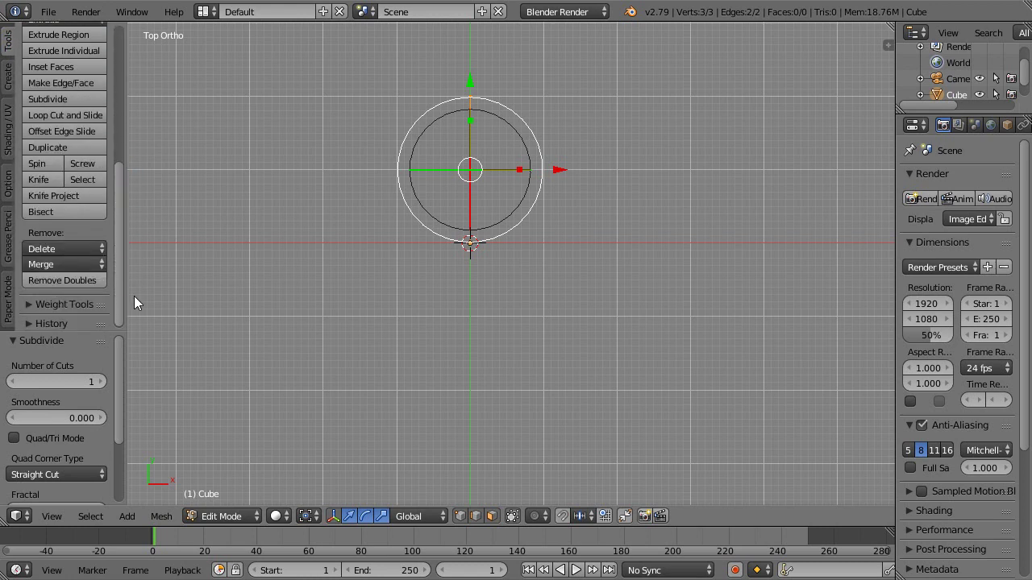
# - Spin the edge with Dupli on, 24 steps over 360°, then select all vertices
pyautogui.click(38, 164)
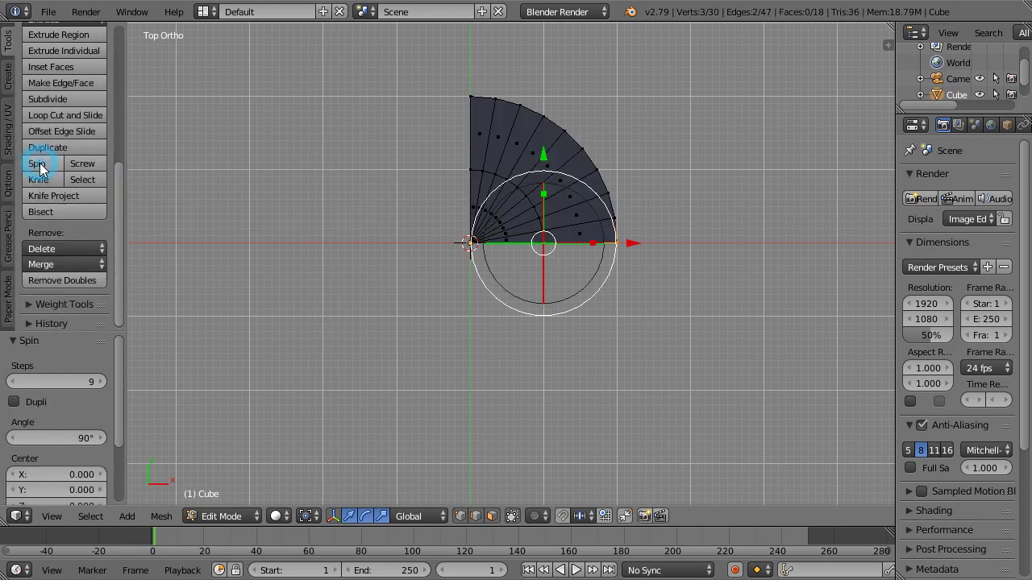
pyautogui.click(14, 401)
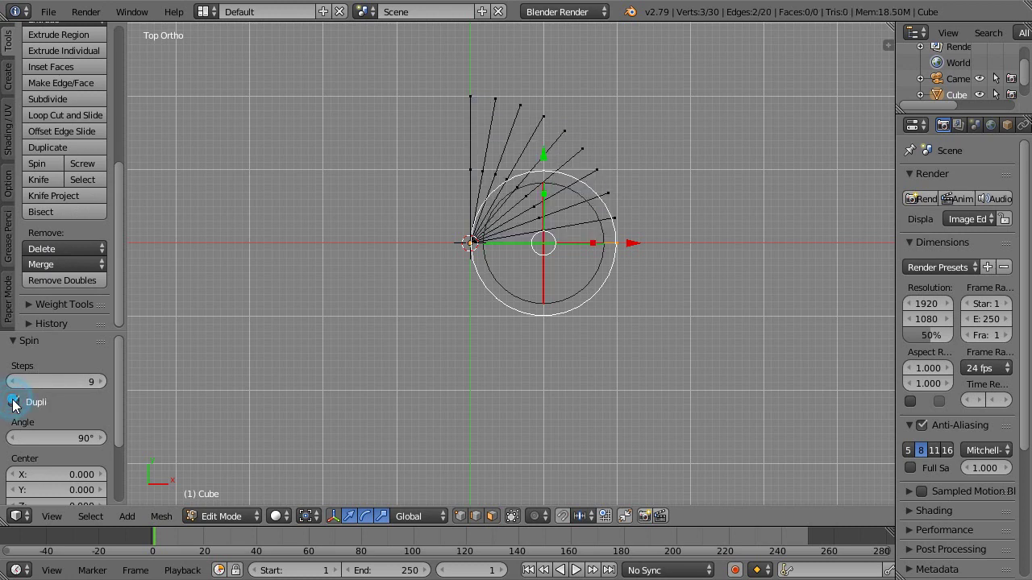
pyautogui.click(37, 380)
pyautogui.write('24')
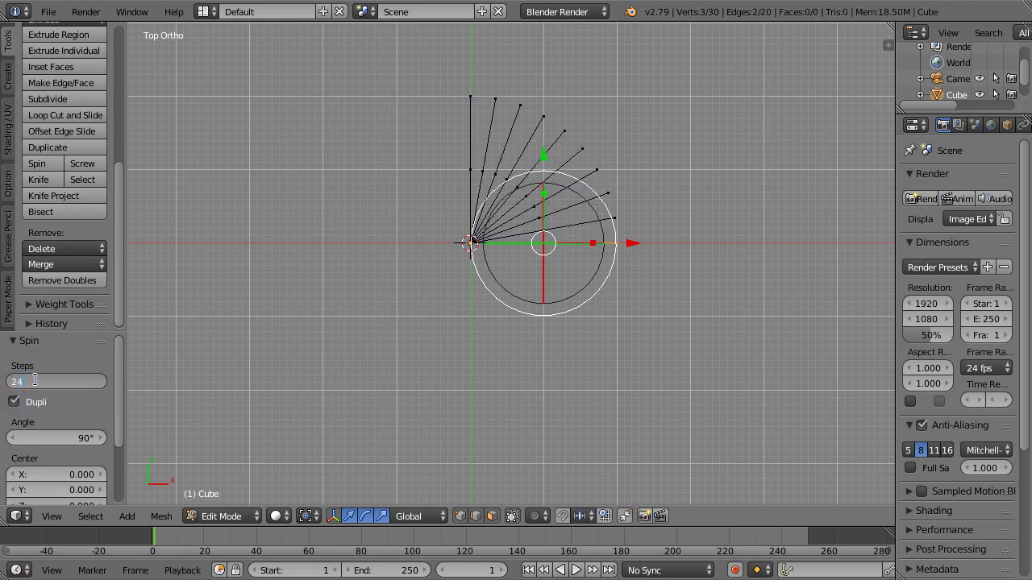
pyautogui.click(39, 438)
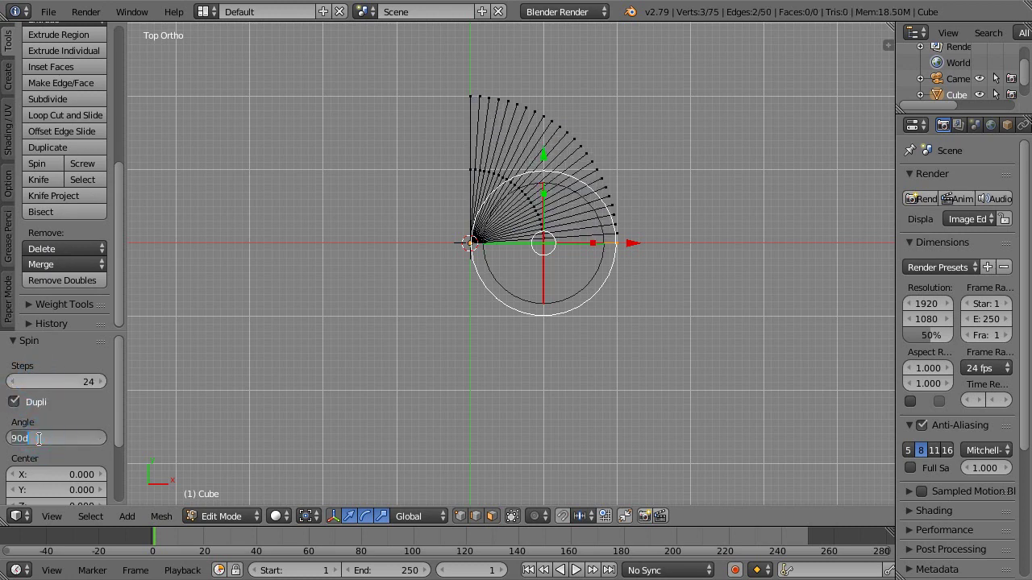
pyautogui.write('360')
pyautogui.press('Return')
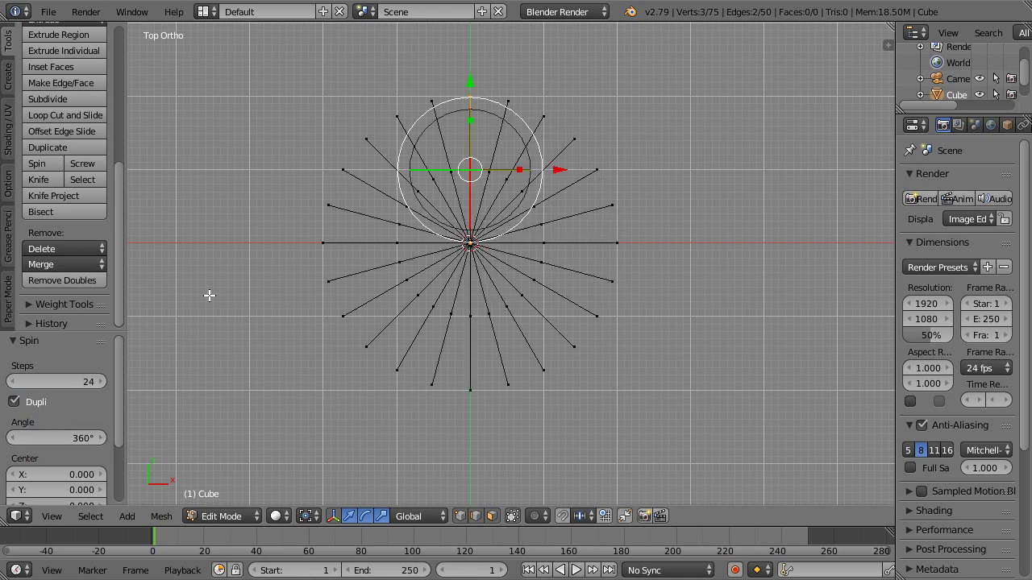
pyautogui.press('r')
pyautogui.click(209, 296)
pyautogui.press('a')
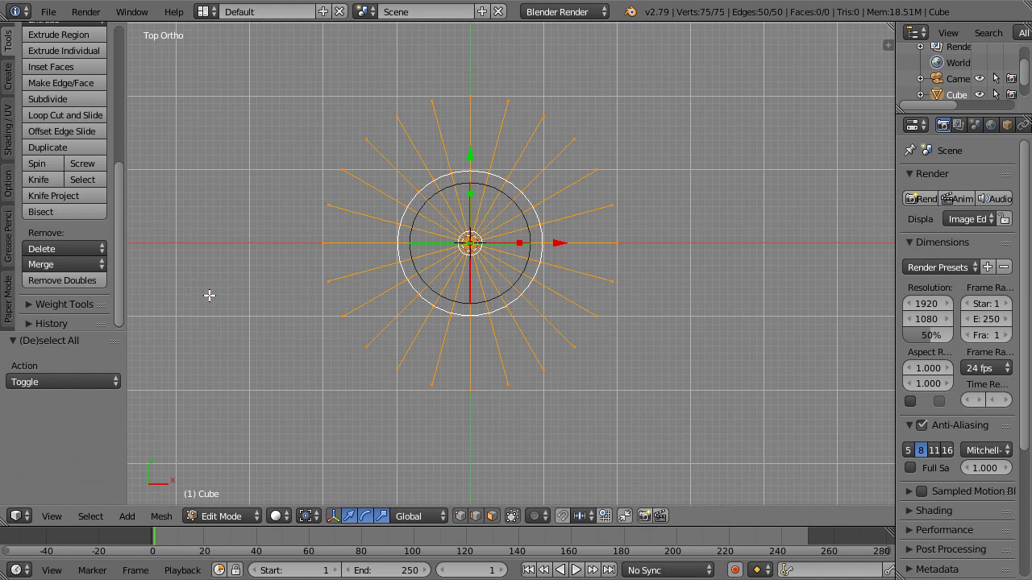
# - Run Remove Doubles, then select only the centre and inner spoke vertices
pyautogui.click(64, 282)
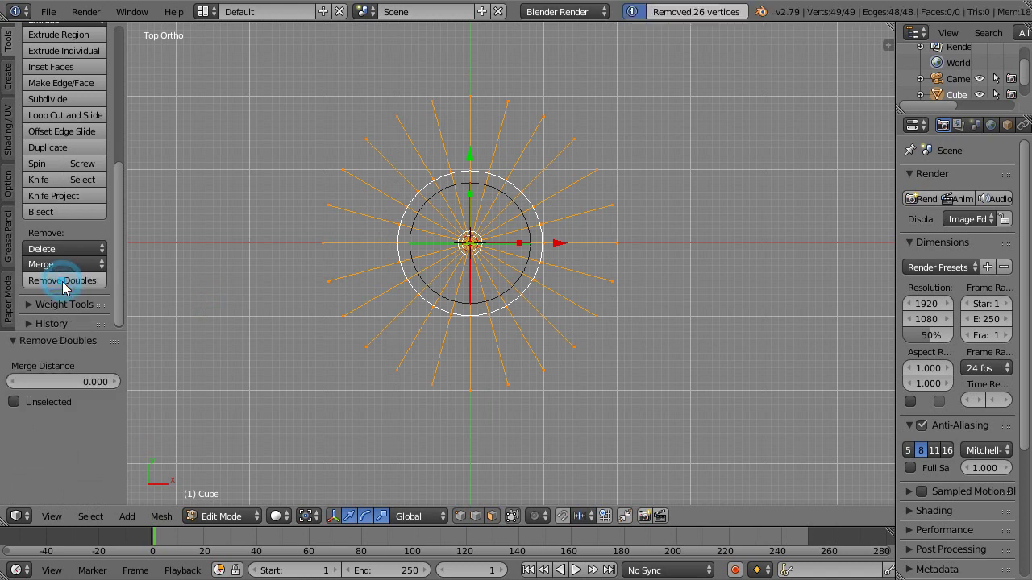
pyautogui.press('a')
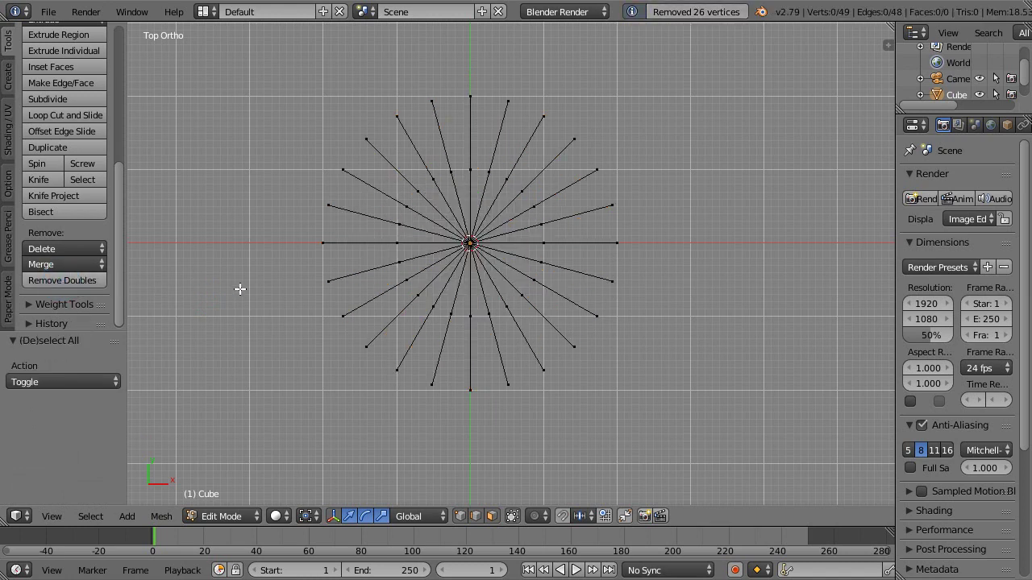
pyautogui.rightClick(470, 242)
pyautogui.press('ctrl+KP_Add')
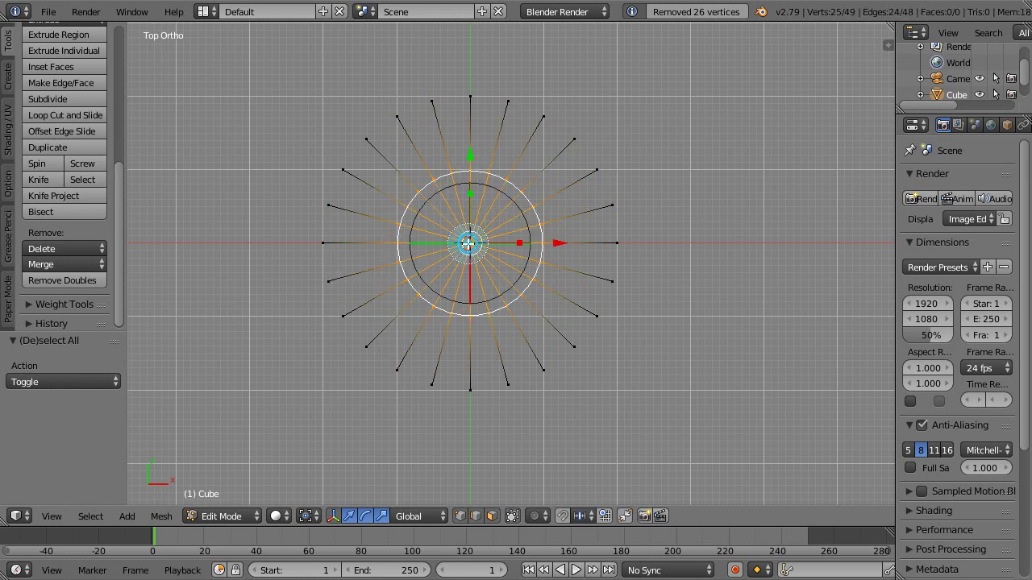
pyautogui.click(537, 184)
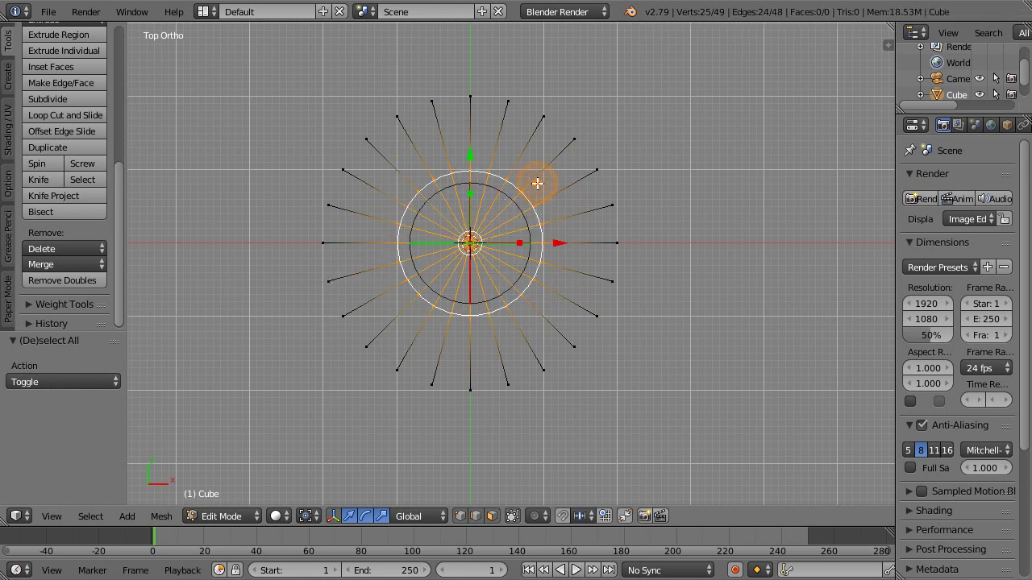
# - Rotate the inner vertices 15° and select the whole mesh again
pyautogui.press('r')
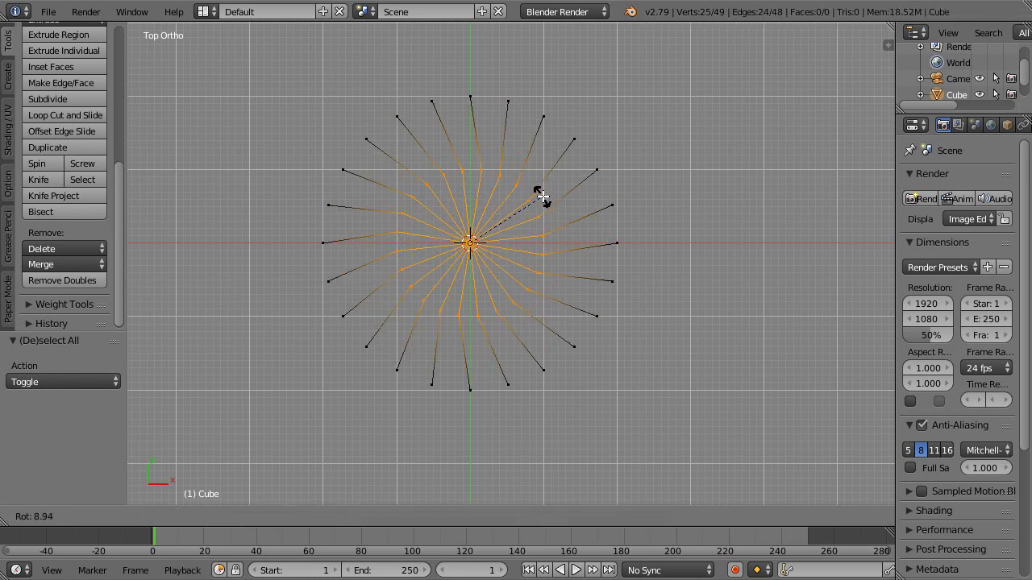
pyautogui.write('15')
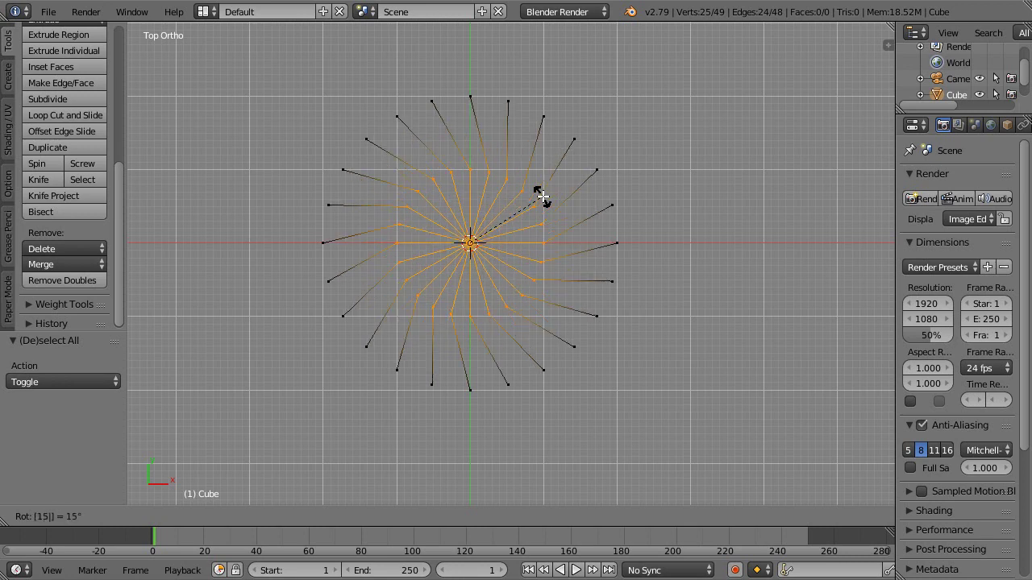
pyautogui.press('Return')
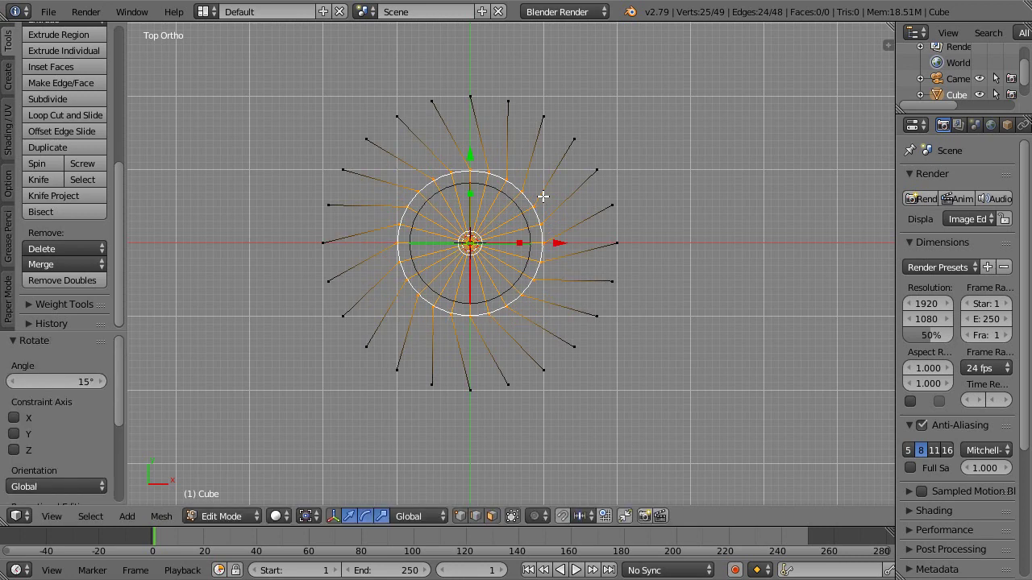
pyautogui.press('a')
pyautogui.press('a')
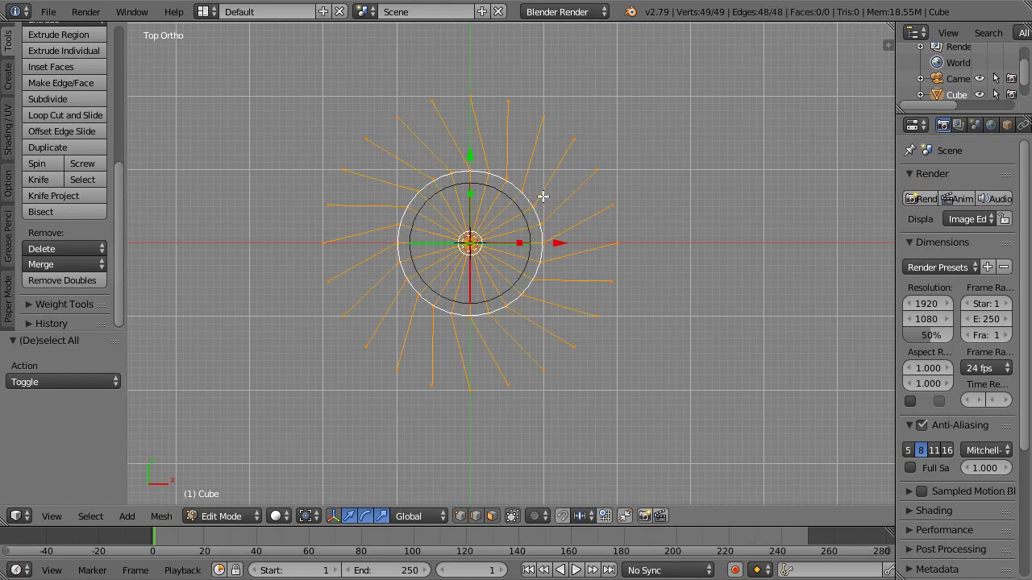
# - Move the pinwheel mesh 3 along Y, then zoom the view out
pyautogui.press('g')
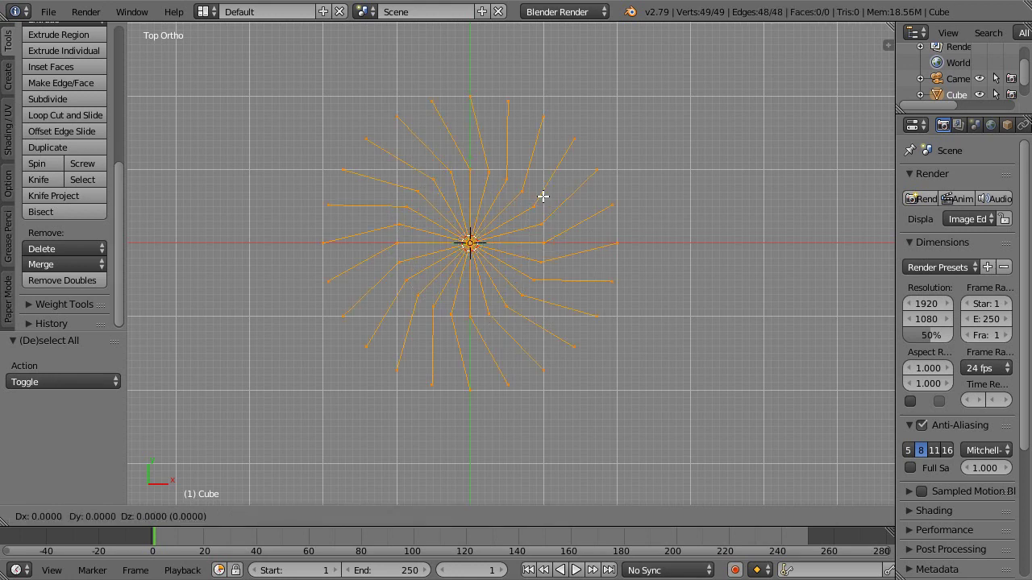
pyautogui.press('y')
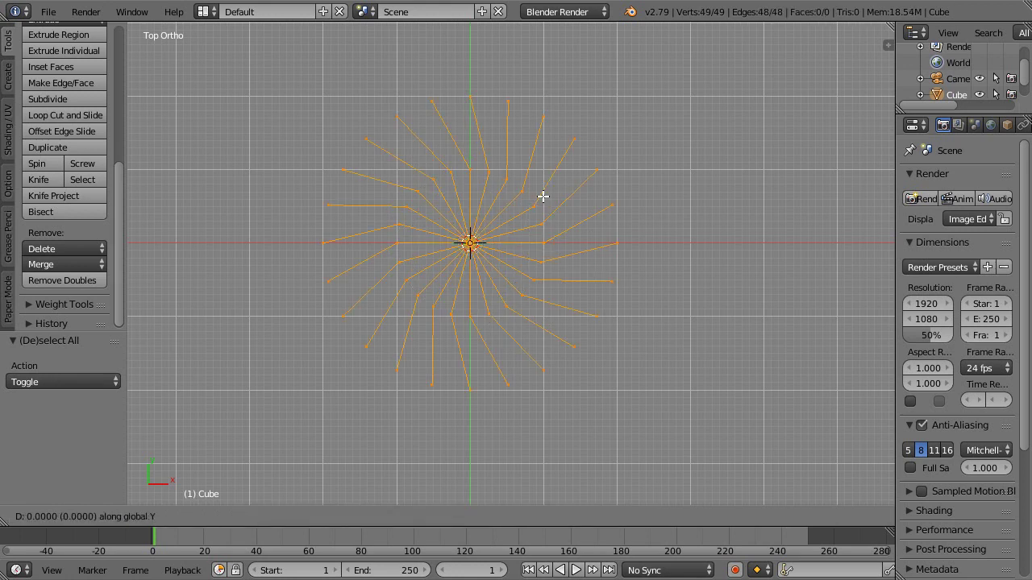
pyautogui.write('3')
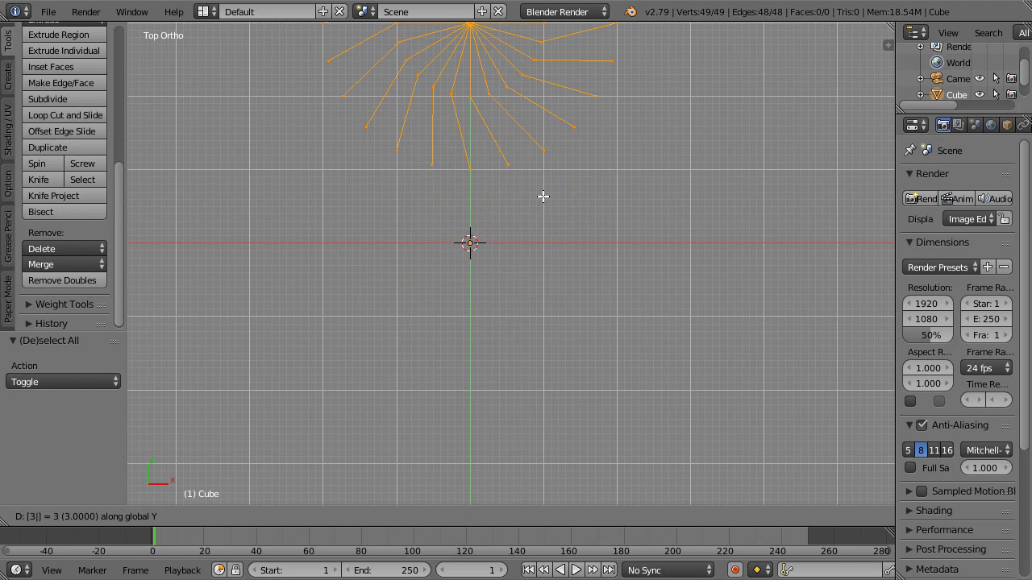
pyautogui.click(542, 195)
pyautogui.scroll(-2, 489, 365)
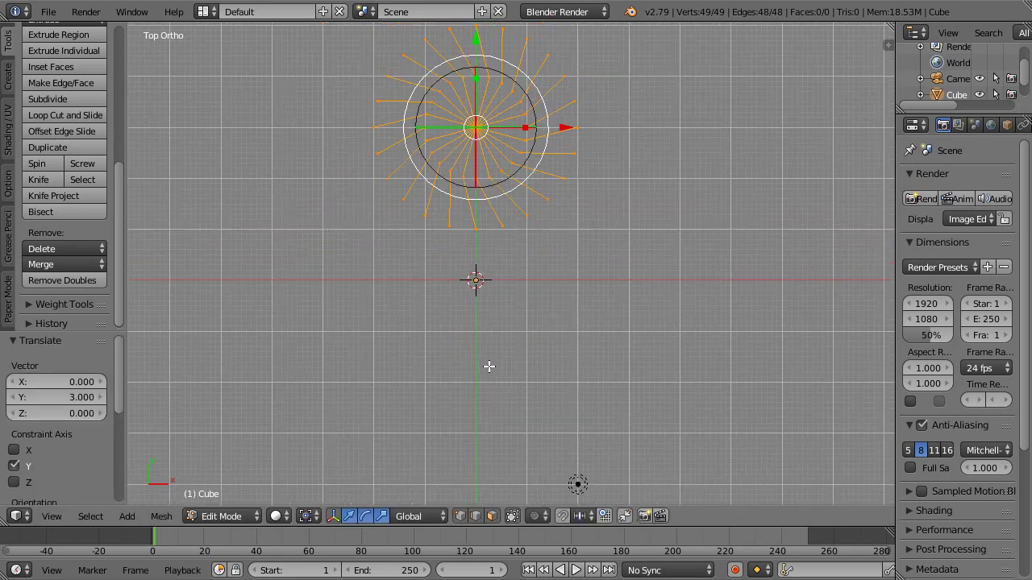
pyautogui.scroll(-1, 488, 364)
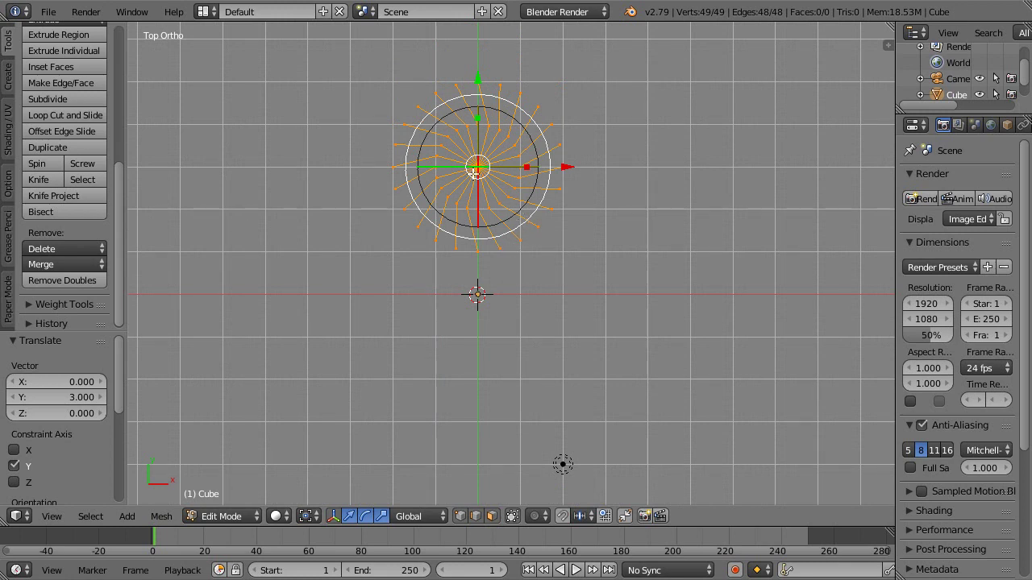
# - Duplicate the starburst in place, send the copy to another layer, and reselect the original
pyautogui.press('Tab')
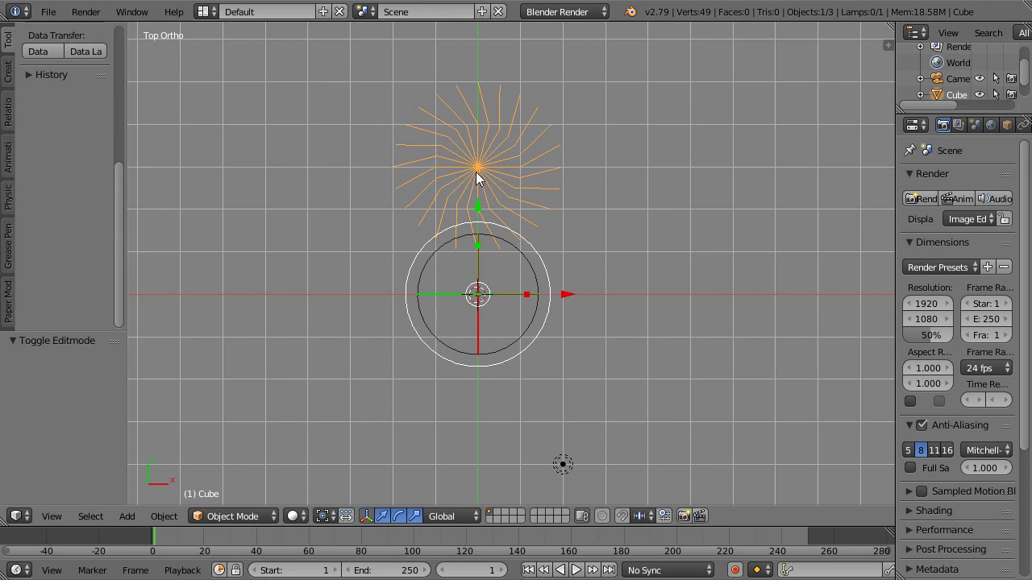
pyautogui.hotkey('shift', 'd')
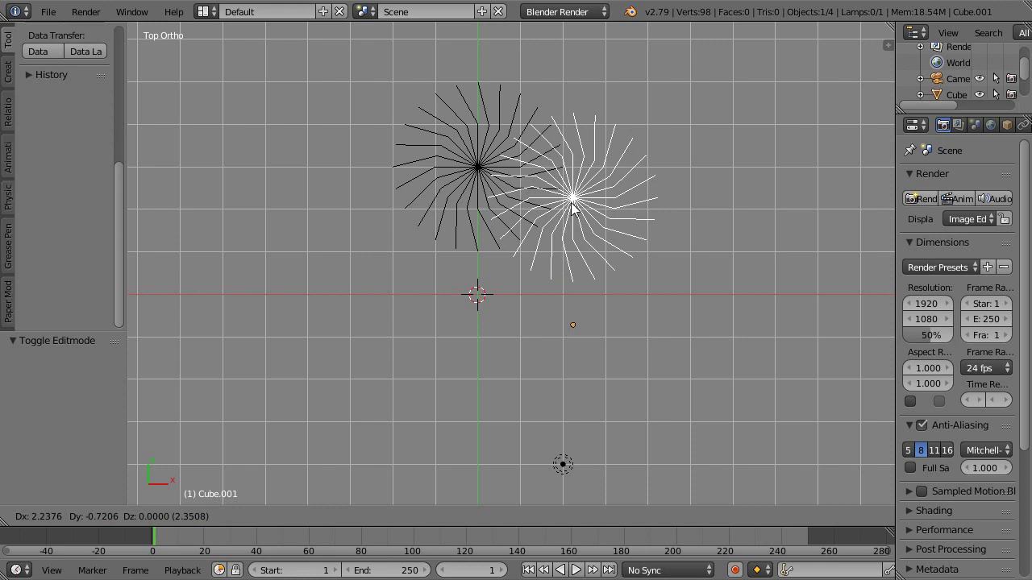
pyautogui.rightClick(570, 205)
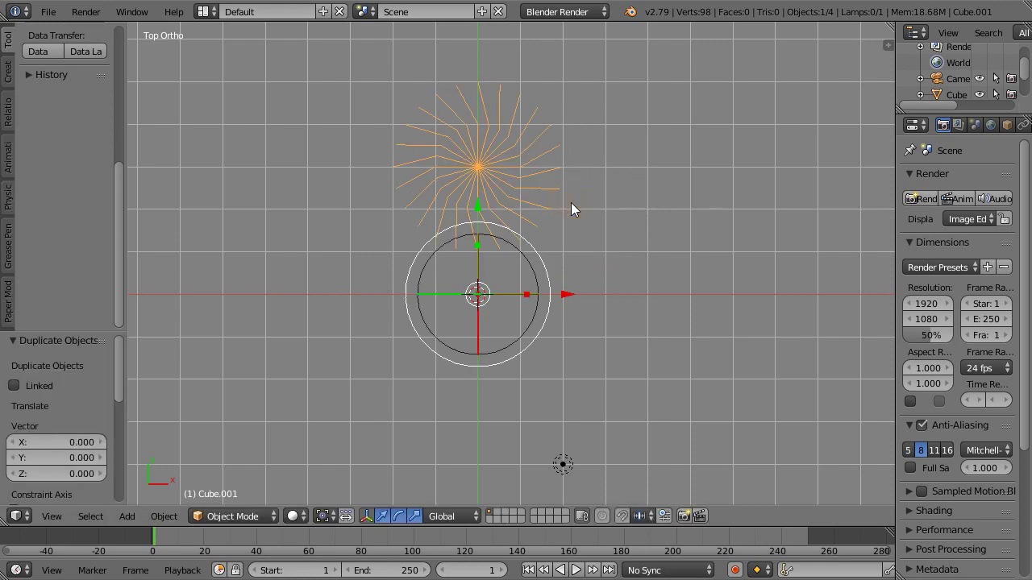
pyautogui.press('m')
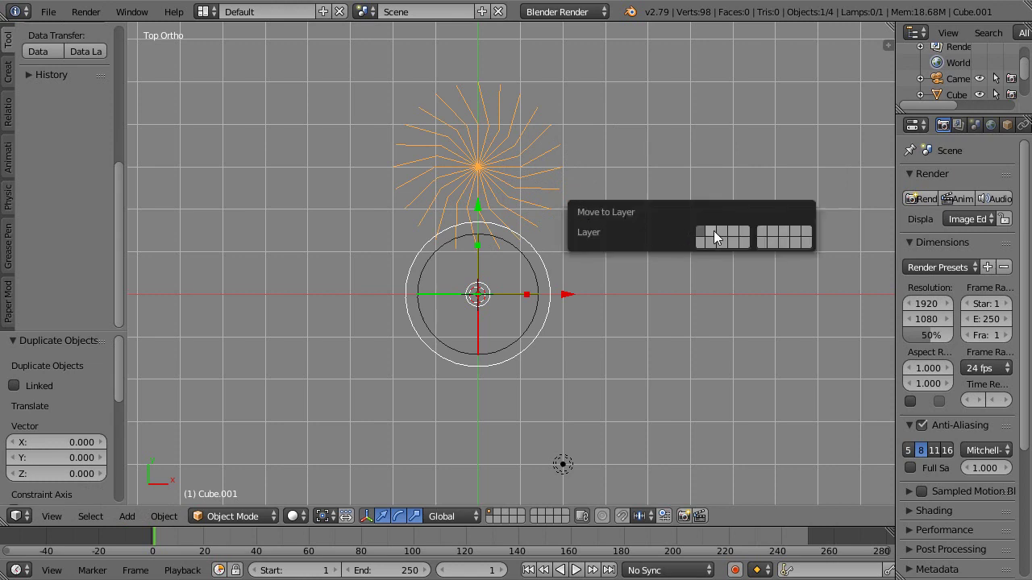
pyautogui.click(709, 229)
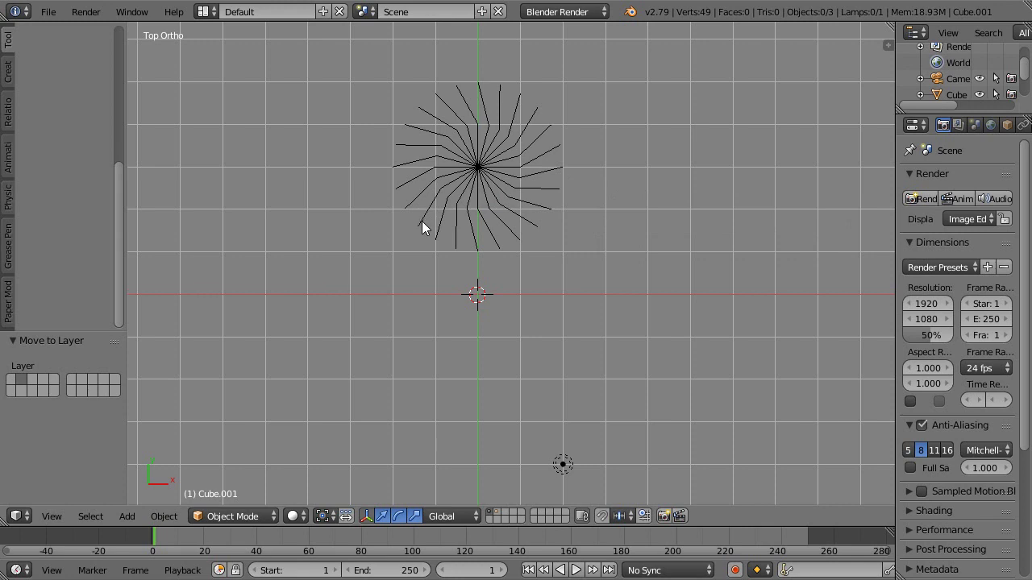
pyautogui.rightClick(477, 169)
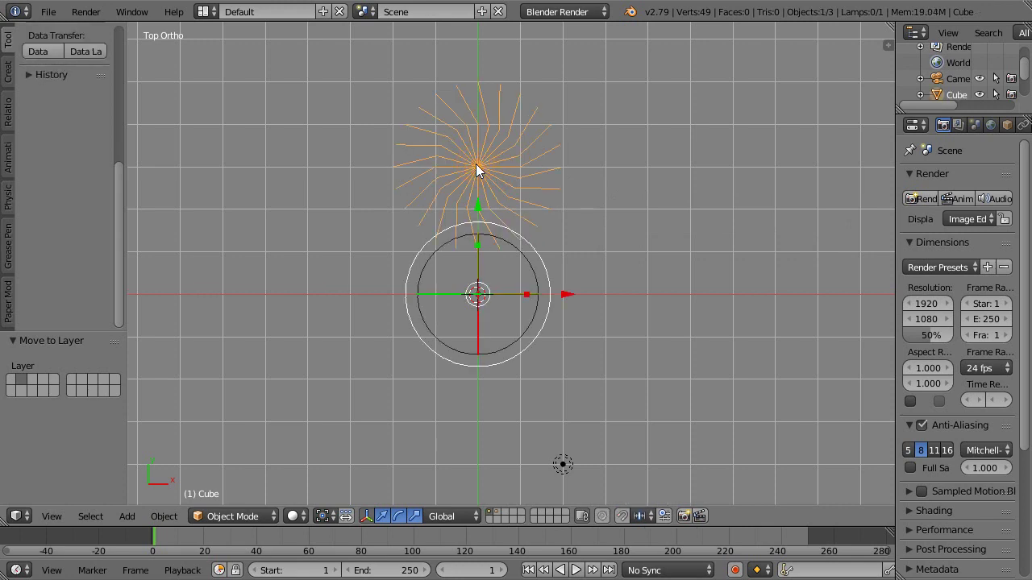
# - Circle-select the starburst's centre vertices and rotate them -3° about the 3D cursor, then restore the pivot
pyautogui.press('Tab')
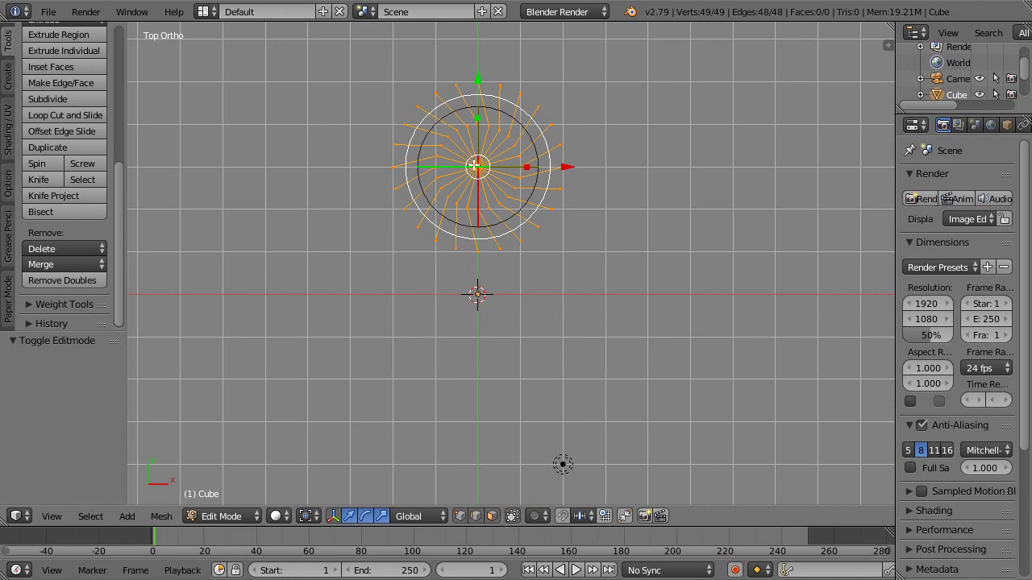
pyautogui.press('a')
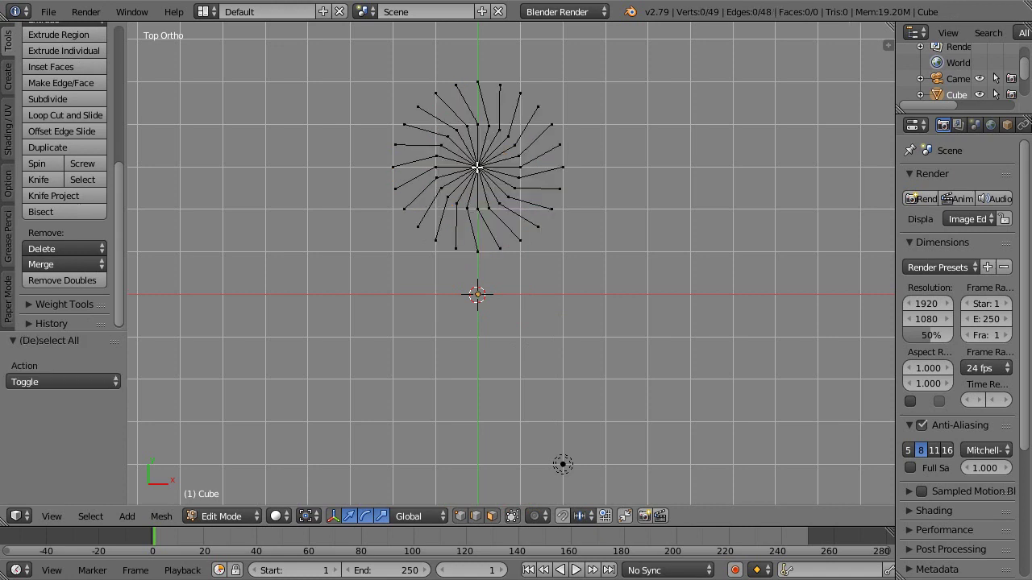
pyautogui.press('c')
pyautogui.click(477, 167)
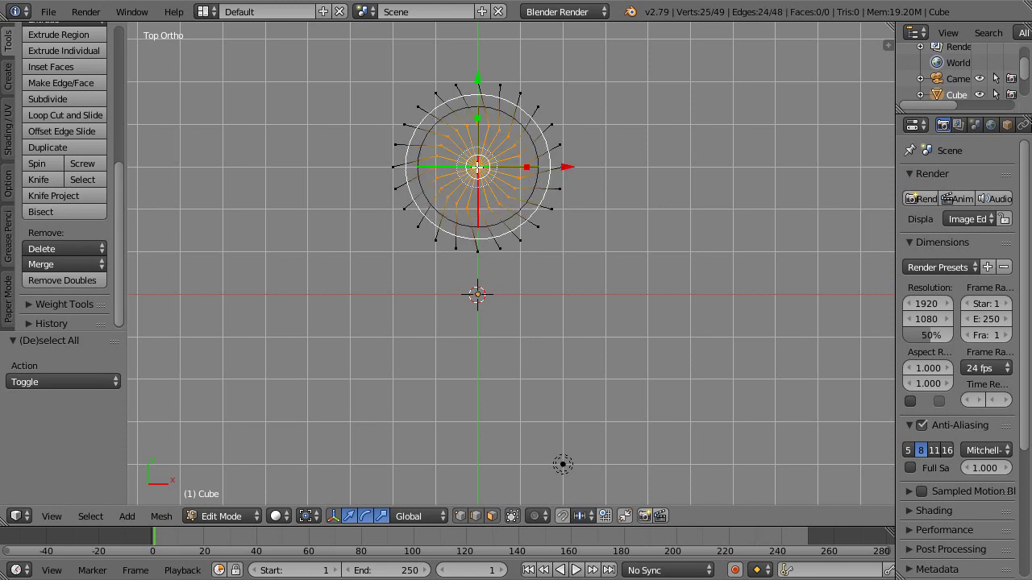
pyautogui.rightClick(478, 167)
pyautogui.press('.')
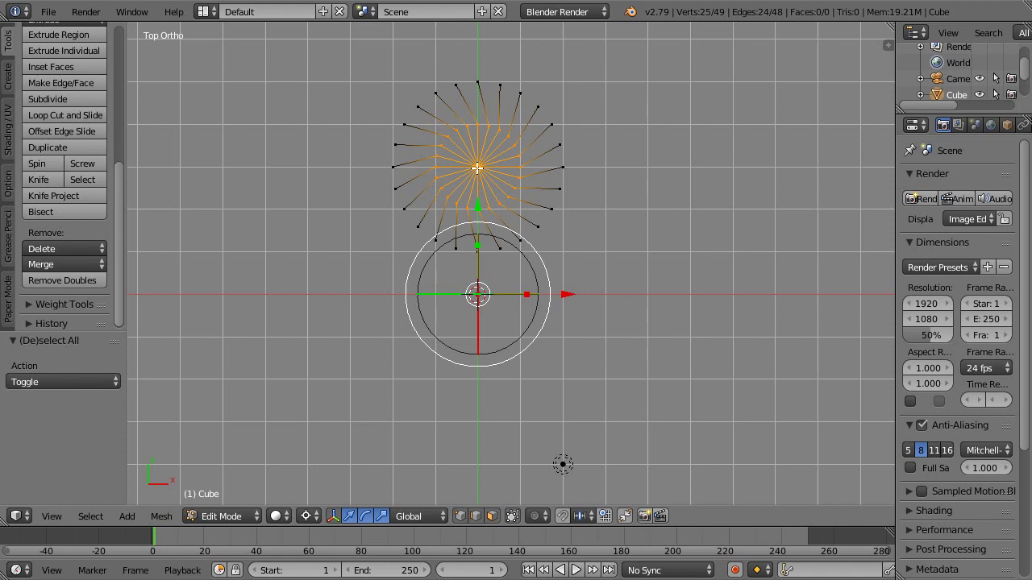
pyautogui.write('r')
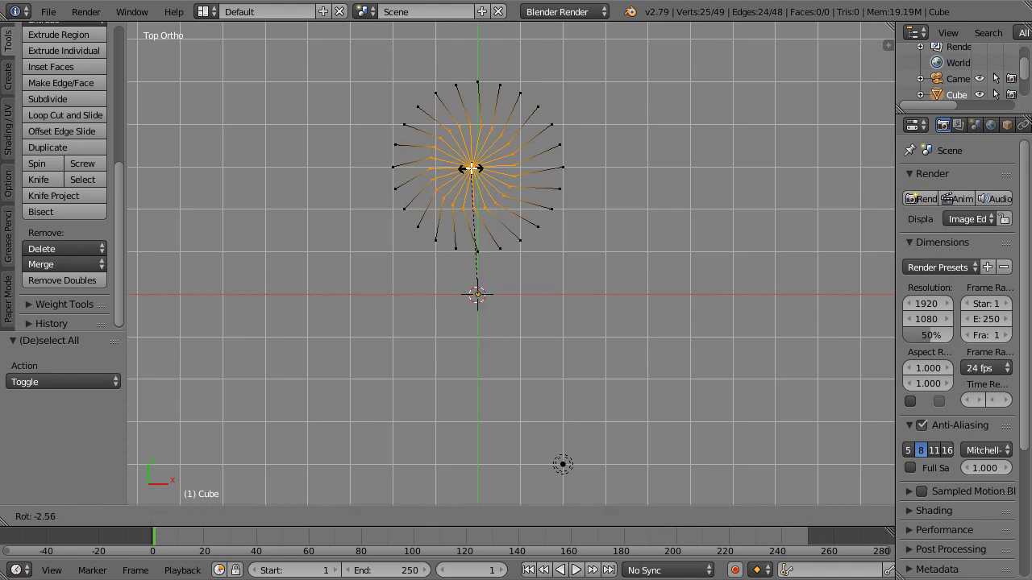
pyautogui.write('3')
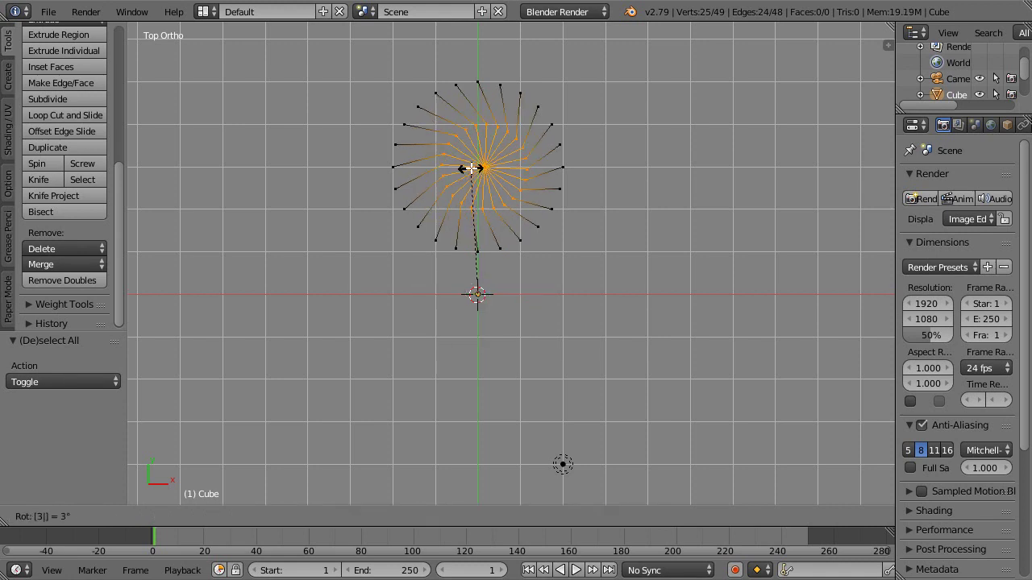
pyautogui.press('-')
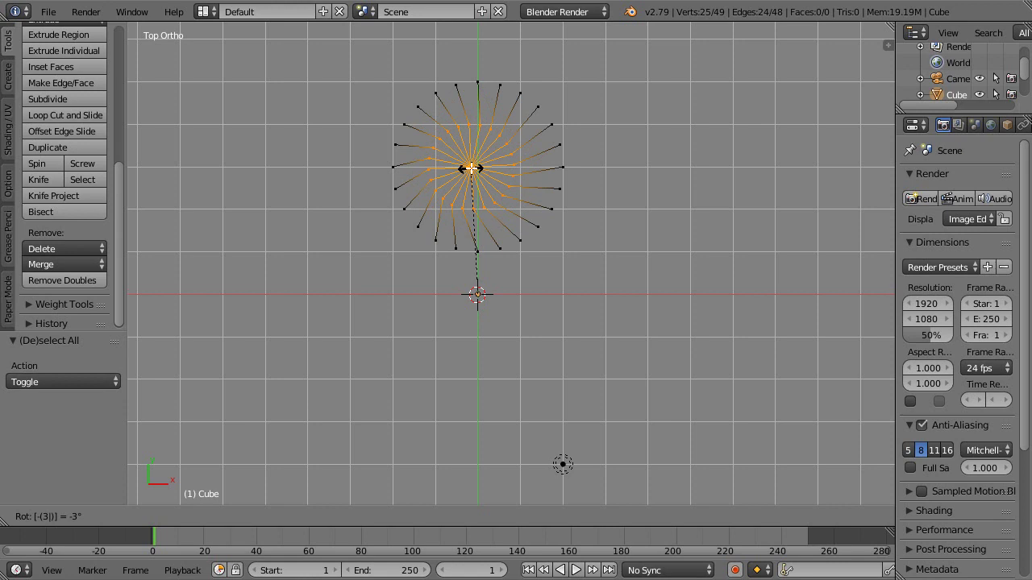
pyautogui.press('Return')
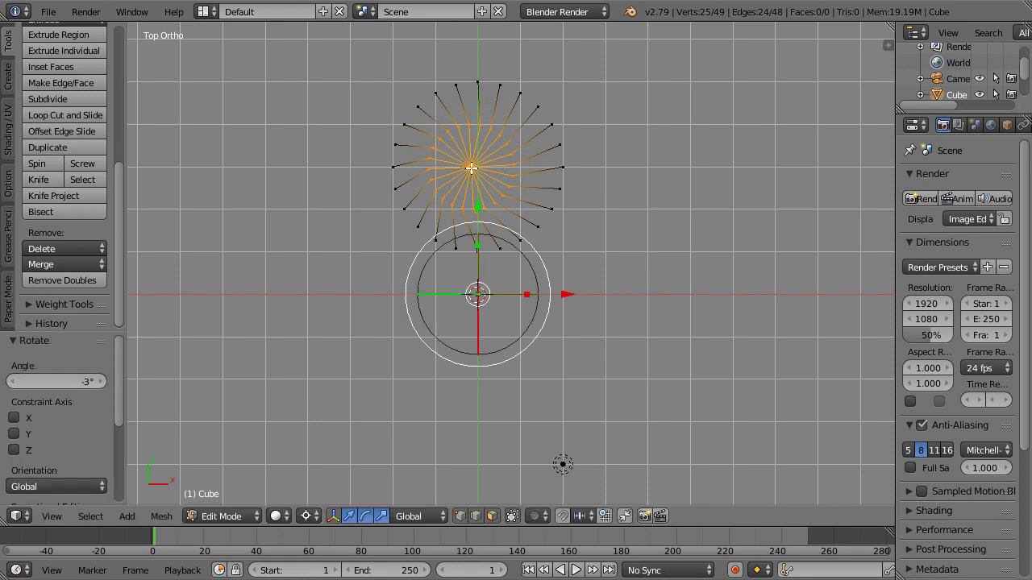
pyautogui.press(',')
# - Scale the selected inner vertices by 2, then delete the spoke edges
pyautogui.press('s')
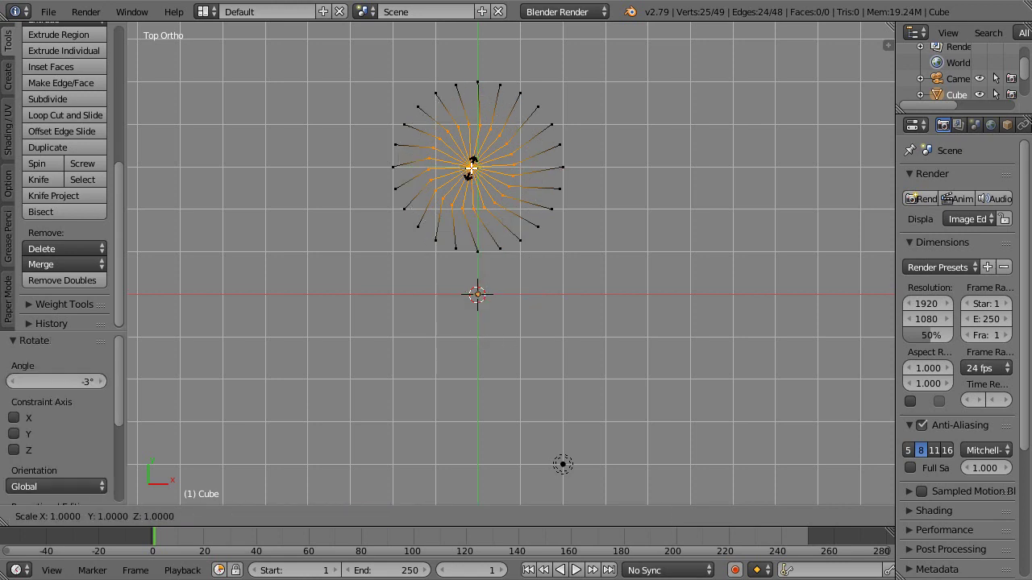
pyautogui.press('2')
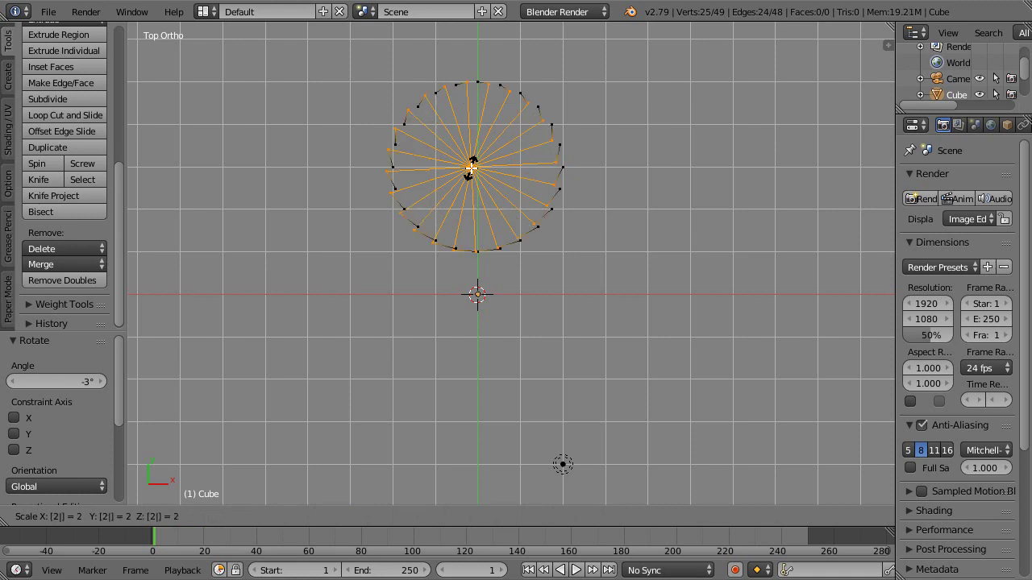
pyautogui.press('Return')
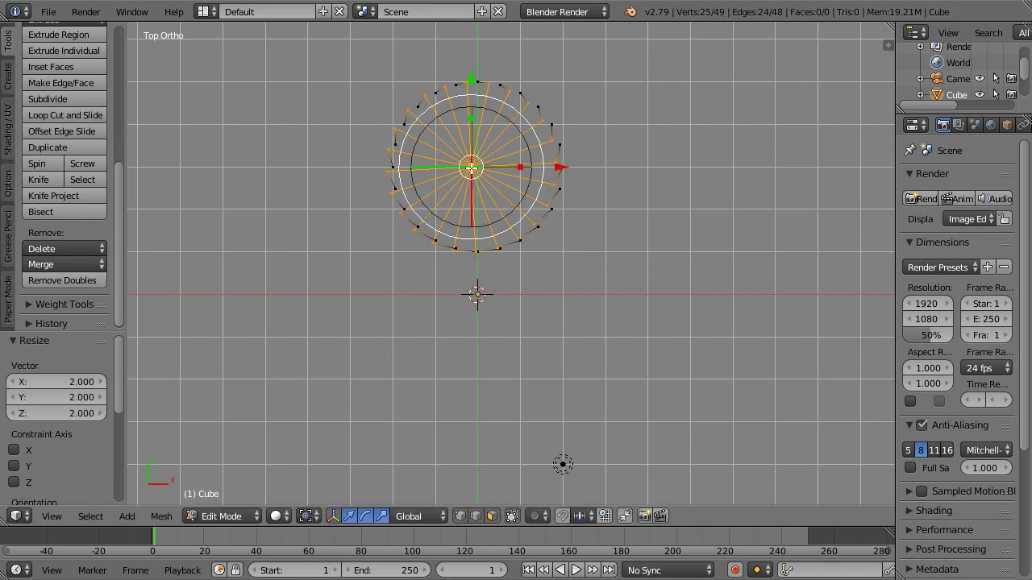
pyautogui.press('x')
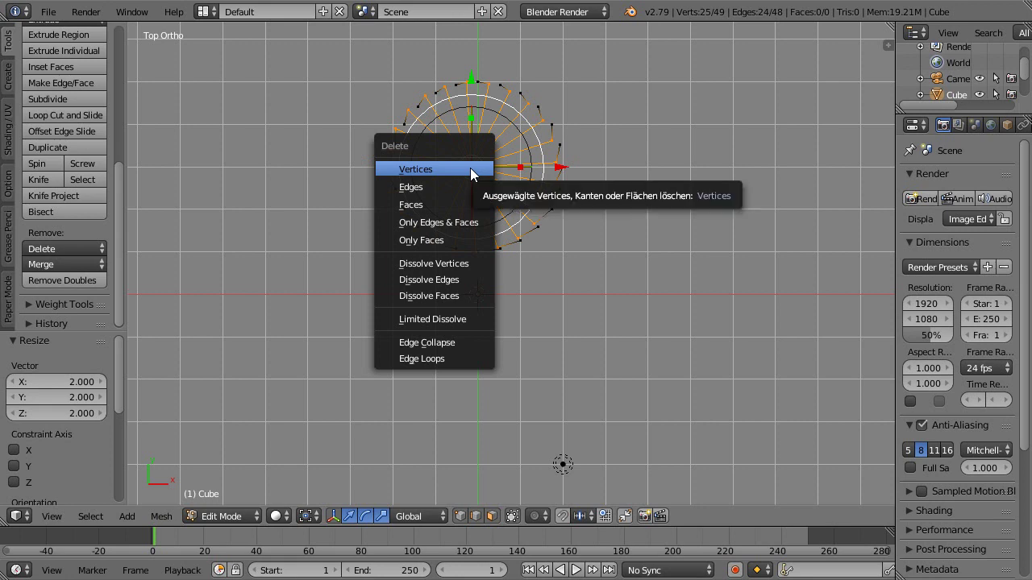
pyautogui.click(460, 185)
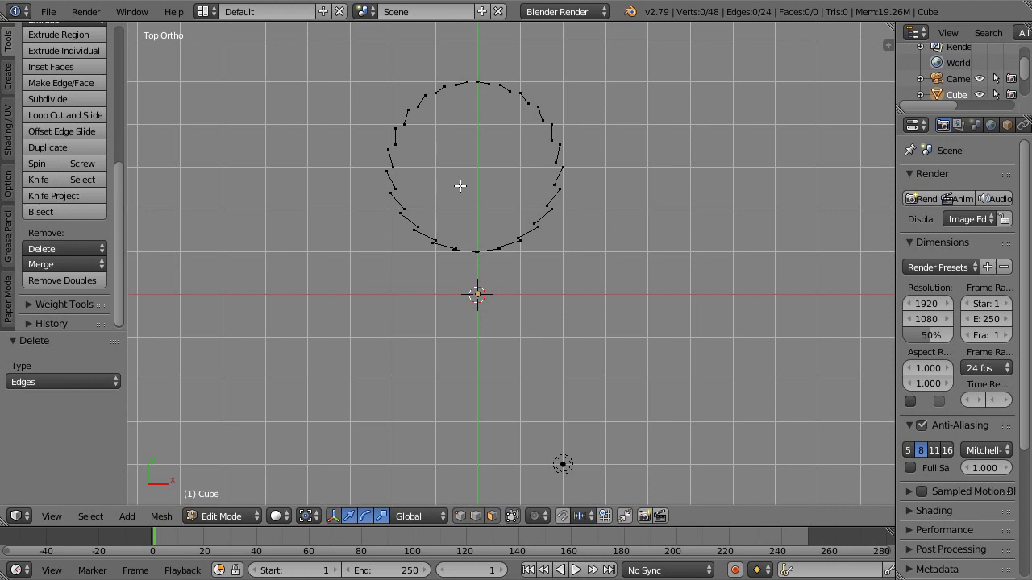
# - Select the whole ring and spin-duplicate it with Steps set to 120
pyautogui.press('a')
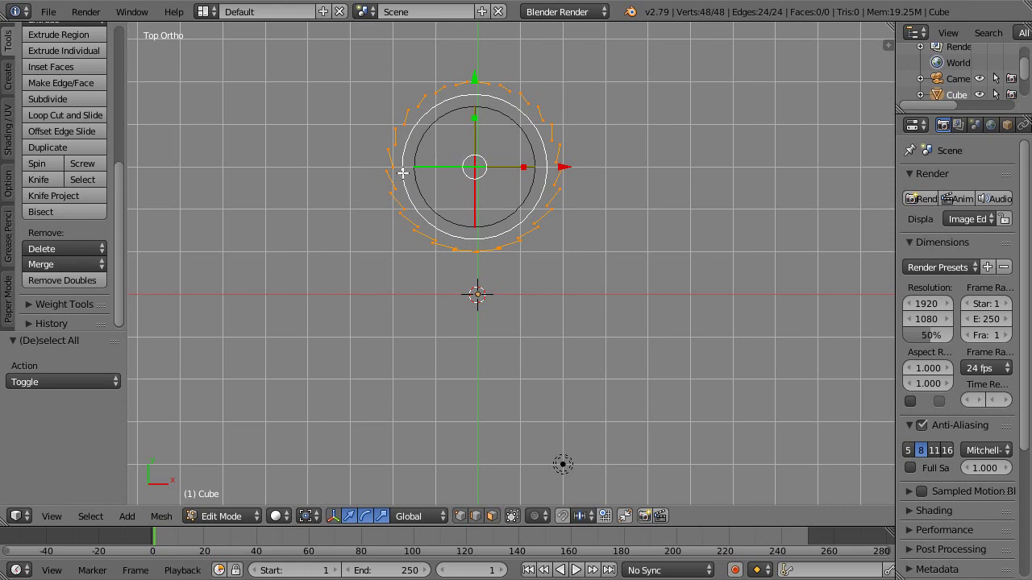
pyautogui.click(38, 163)
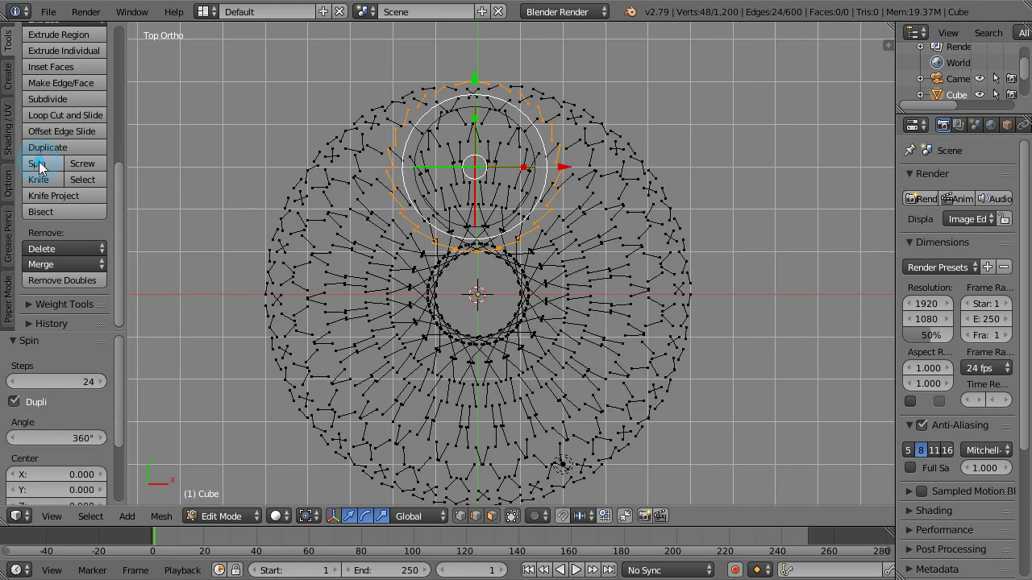
pyautogui.click(43, 377)
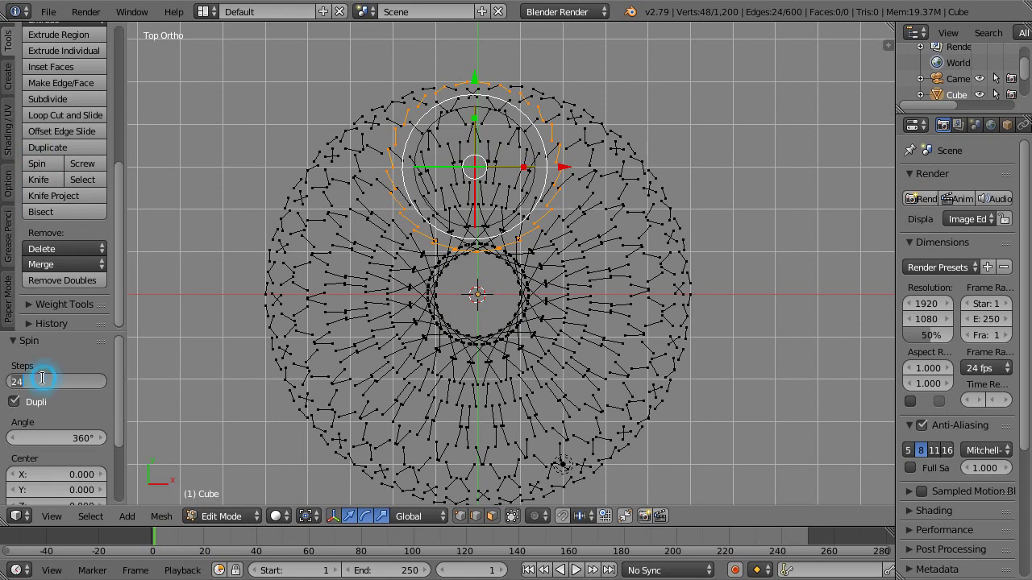
pyautogui.write('120')
pyautogui.press('Return')
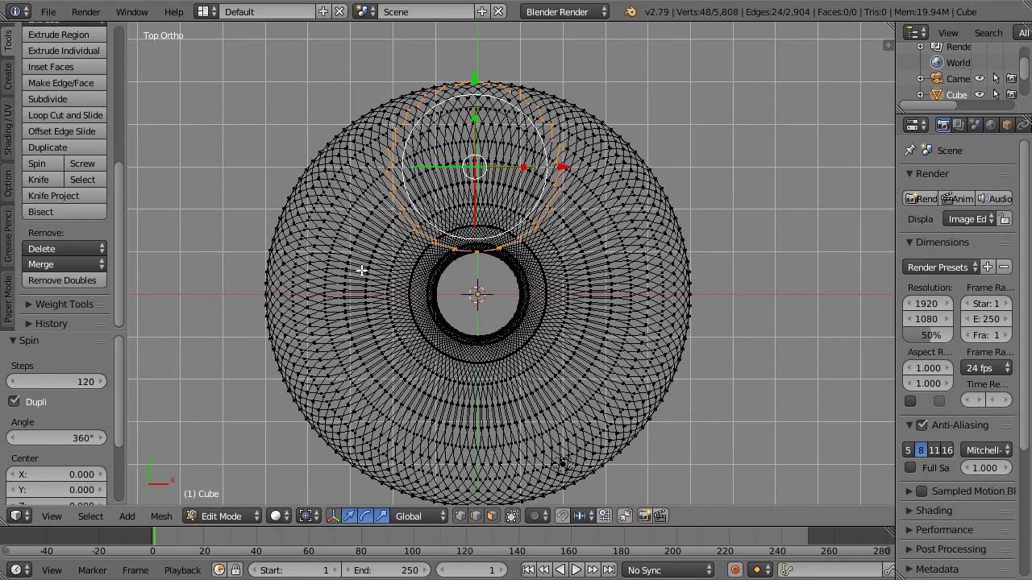
# - Select all and run Remove Doubles, then pick an edge of one flower loop
pyautogui.press('a')
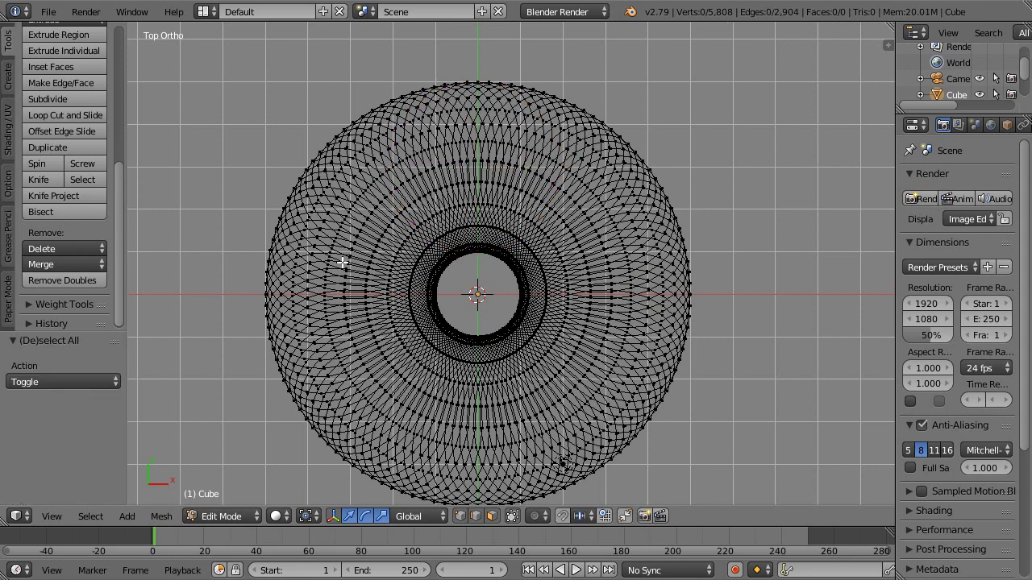
pyautogui.press('a')
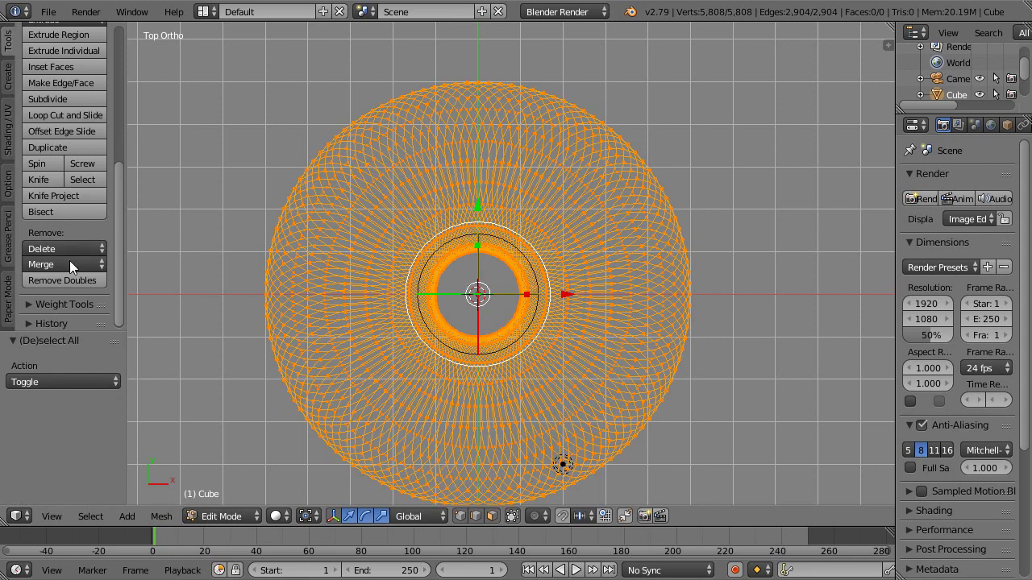
pyautogui.click(69, 279)
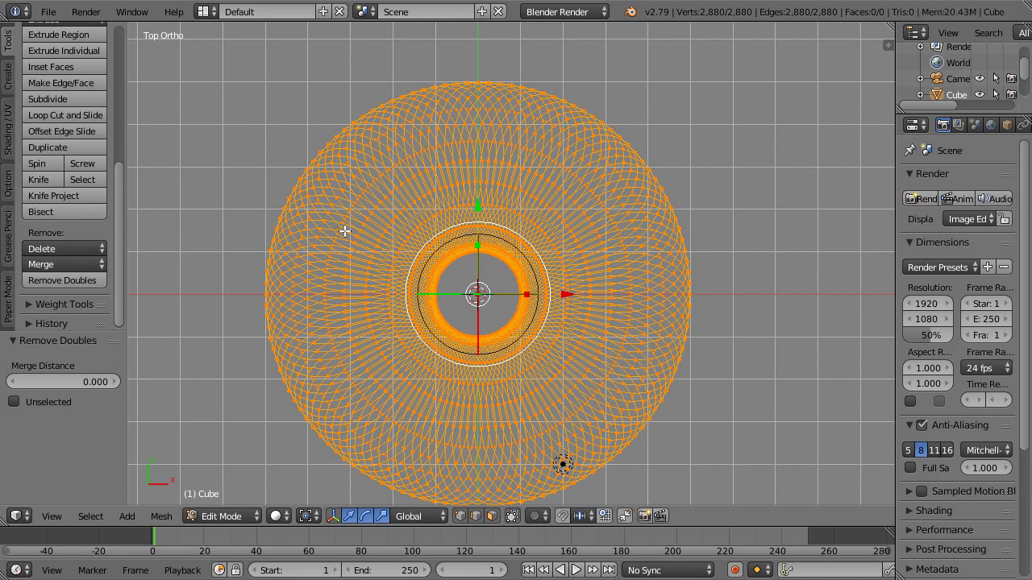
pyautogui.rightClick(345, 232)
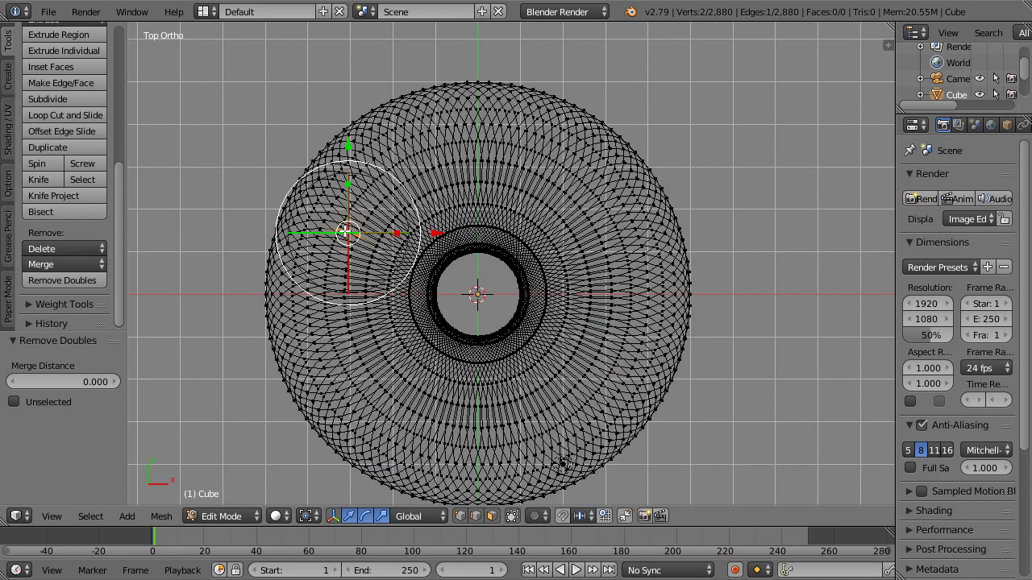
# - Select the linked flower loop, move it -10.24 along X, and clear the selection
pyautogui.press('l')
pyautogui.scroll(-2, 557, 214)
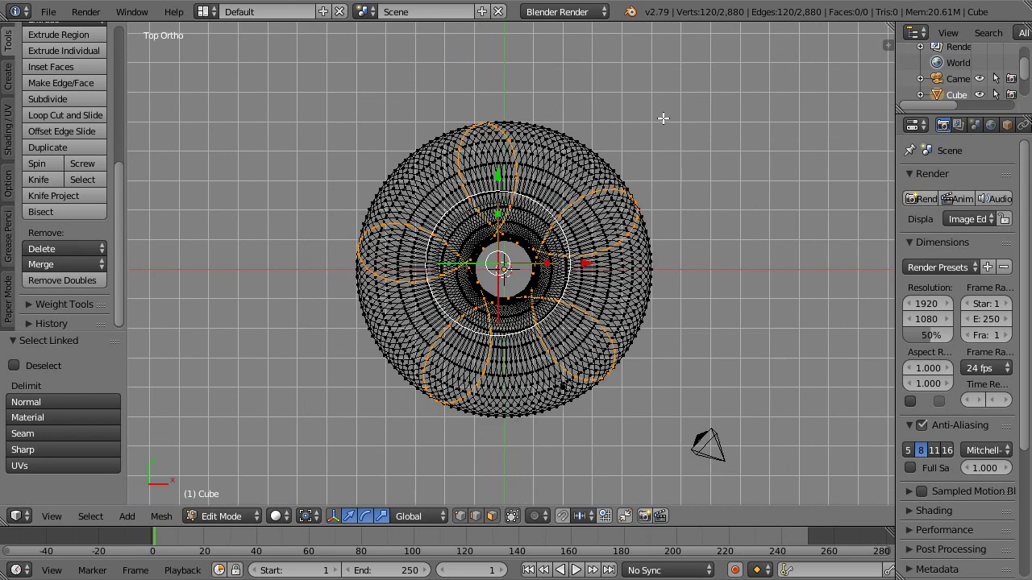
pyautogui.press('g')
pyautogui.press('x')
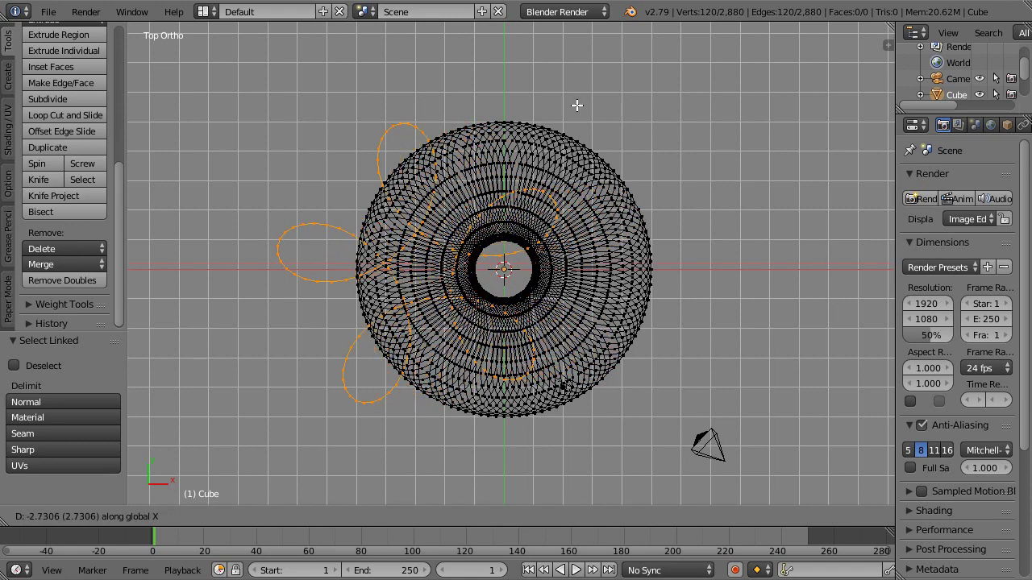
pyautogui.click(360, 104)
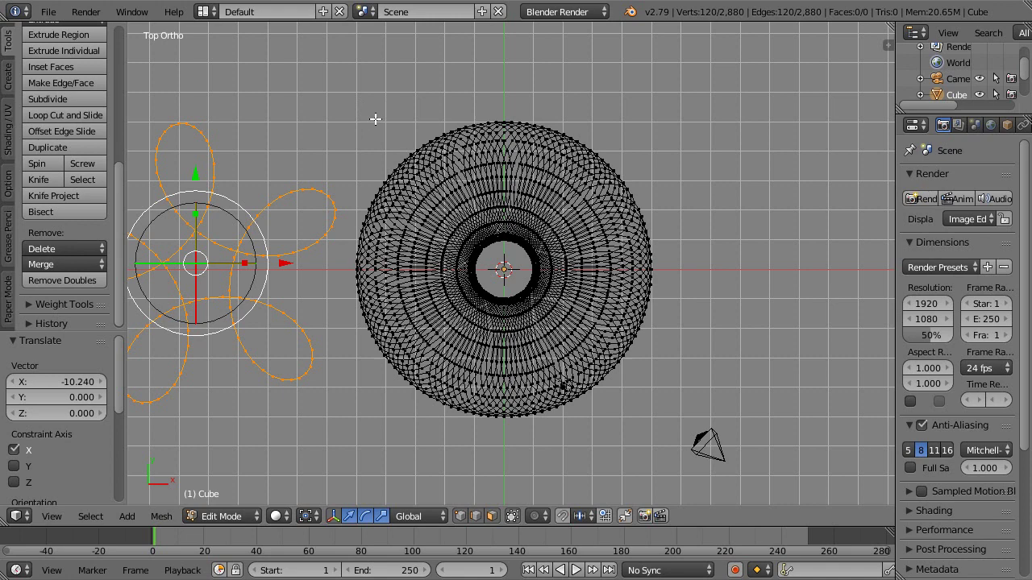
pyautogui.rightClick(375, 118)
# - Box-select the dense circular lattice and delete its vertices, keeping the 120-vertex flower loop
pyautogui.press('a')
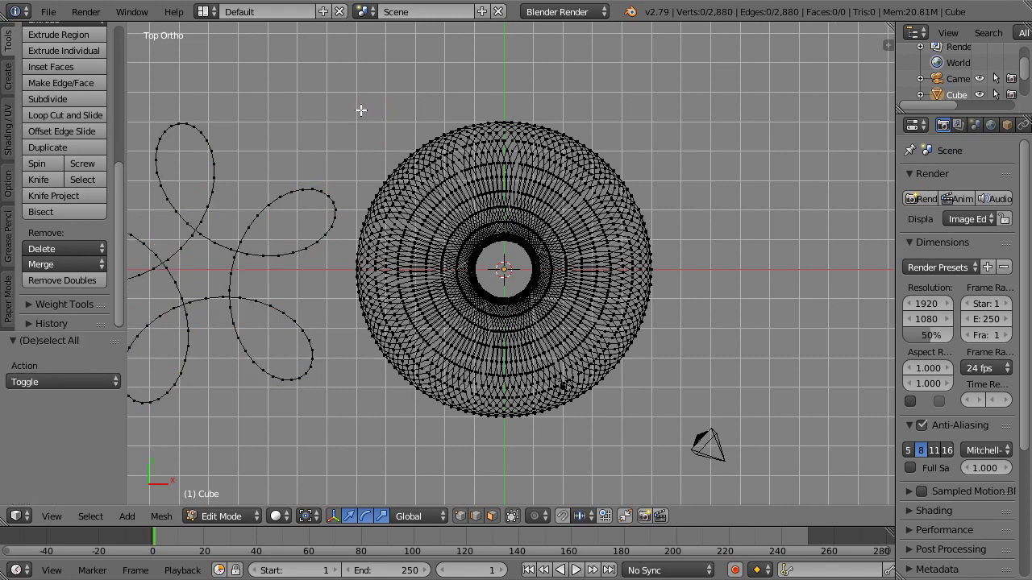
pyautogui.press('b')
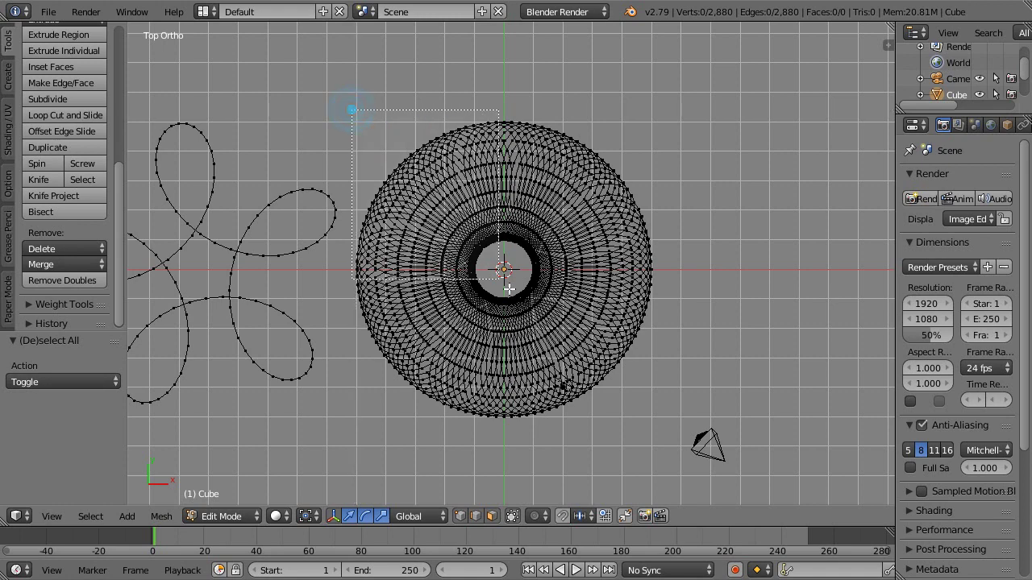
pyautogui.moveTo(353, 110); pyautogui.dragTo(662, 421)
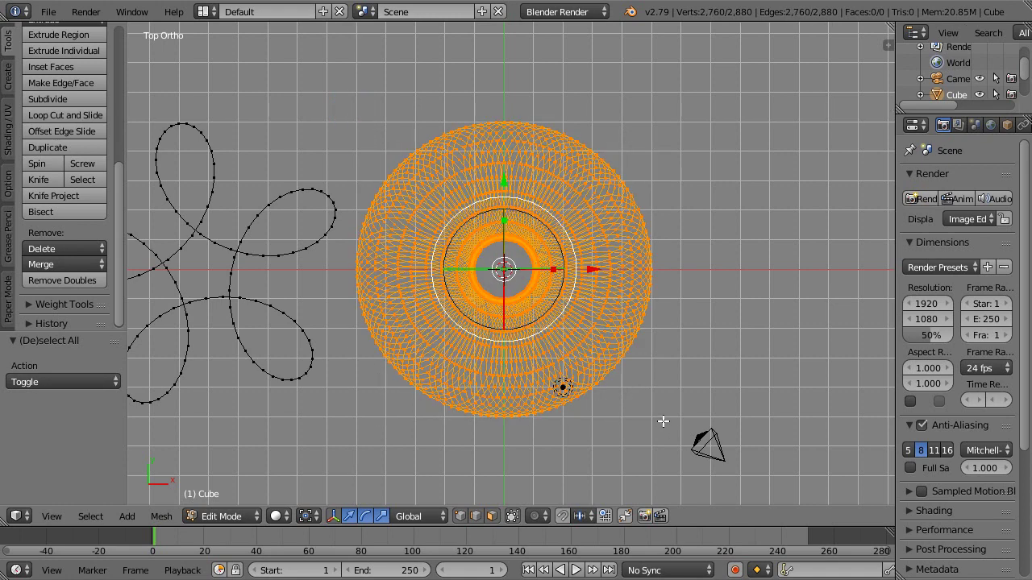
pyautogui.press('x')
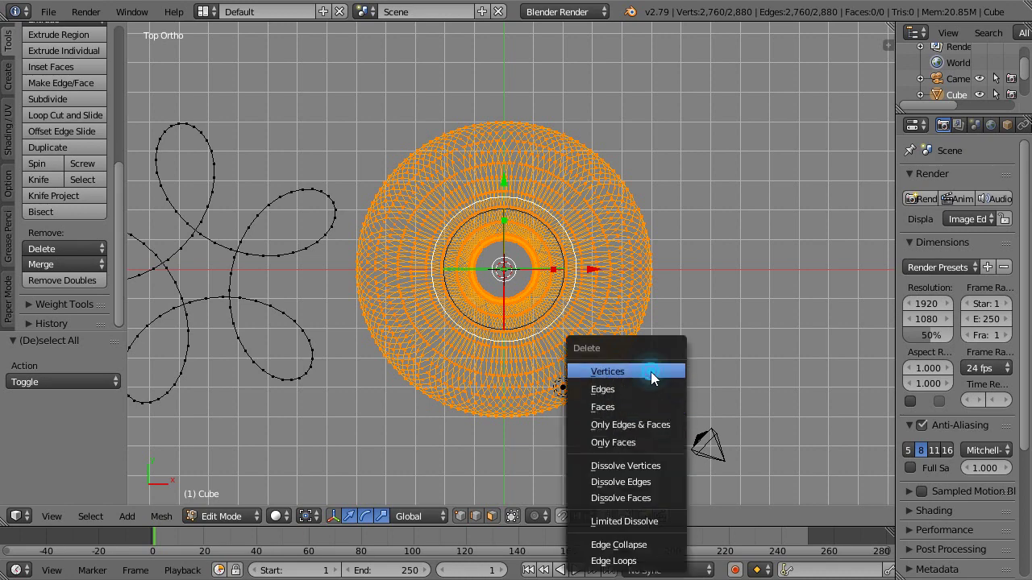
pyautogui.click(650, 372)
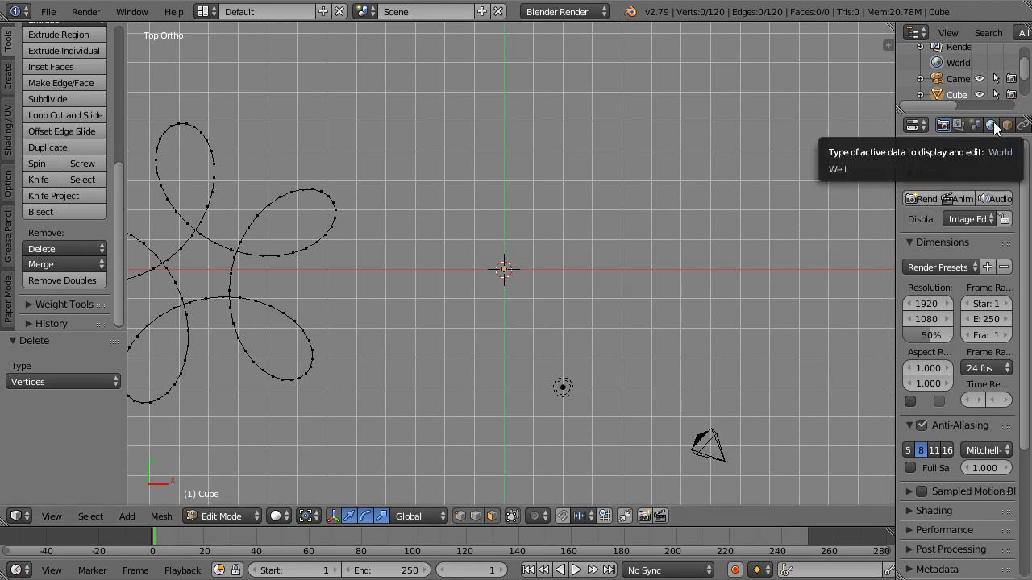
# - Add a Skin modifier and a Subdivision Surface modifier to the flower loop
pyautogui.scroll(-2, 992, 123)
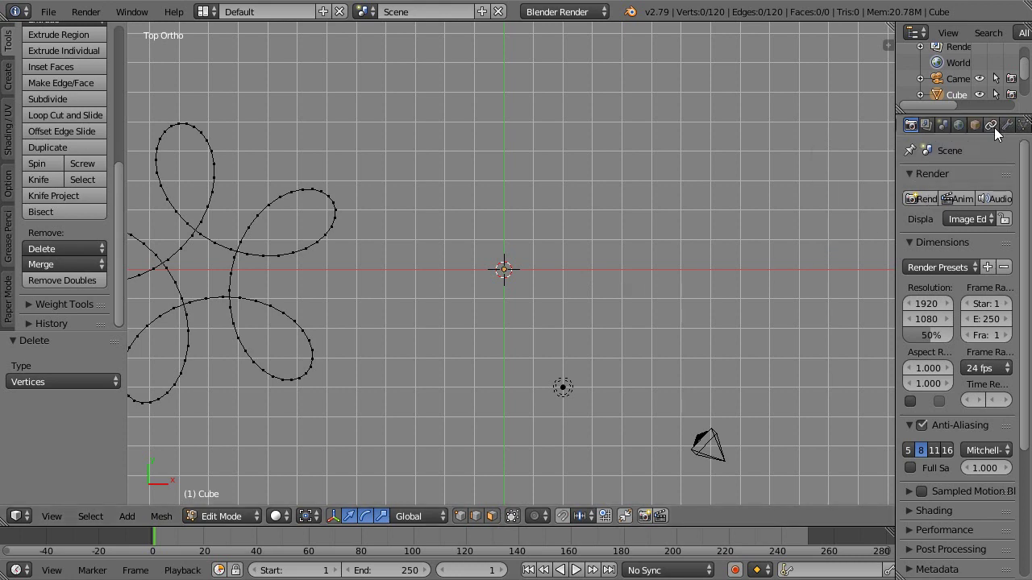
pyautogui.click(1007, 125)
pyautogui.click(967, 181)
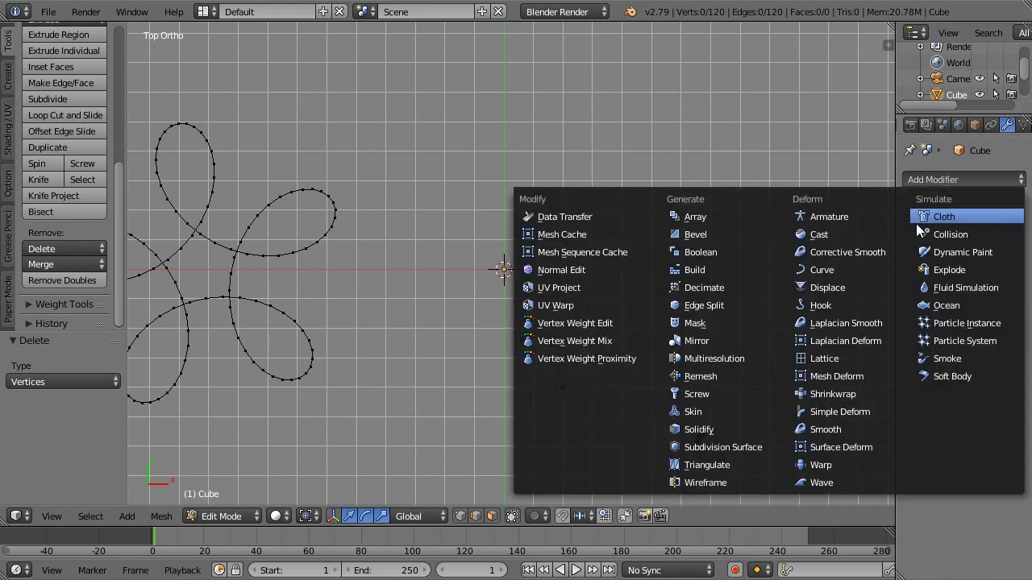
pyautogui.click(703, 411)
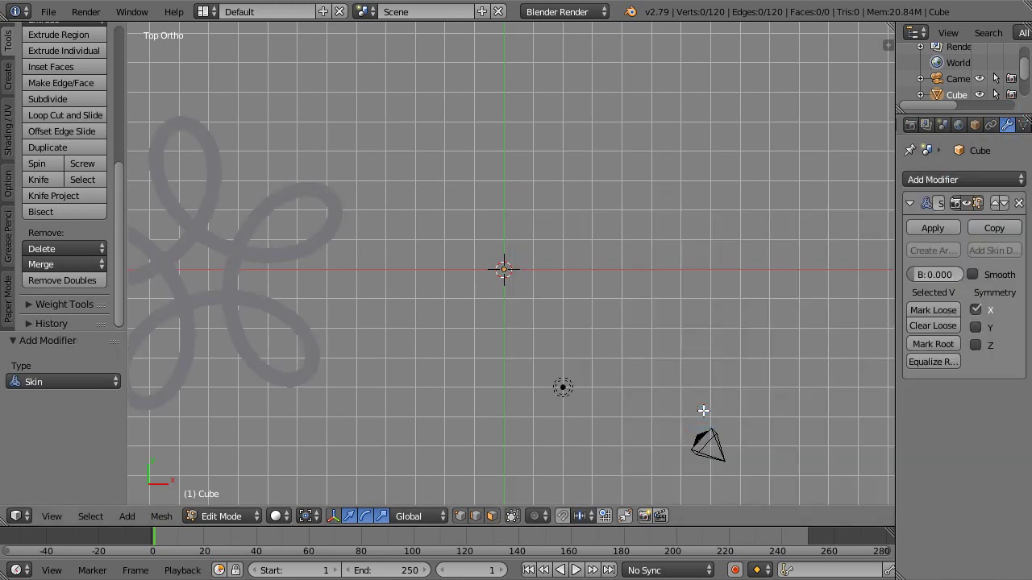
pyautogui.click(958, 181)
pyautogui.click(685, 429)
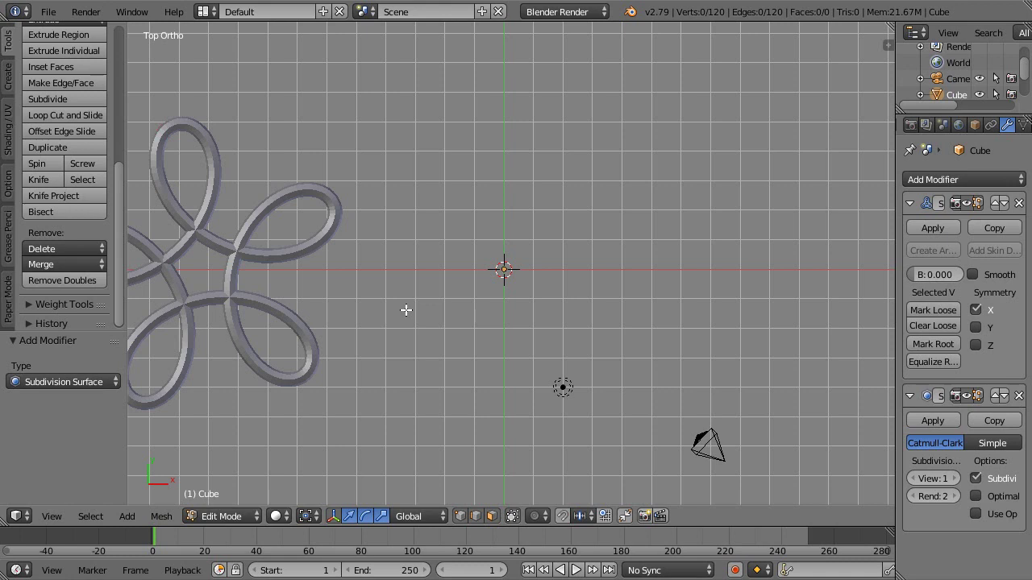
# - Enlarge the skin radius of all vertices to 2.131 and return to Object Mode
pyautogui.press('a')
pyautogui.press('s')
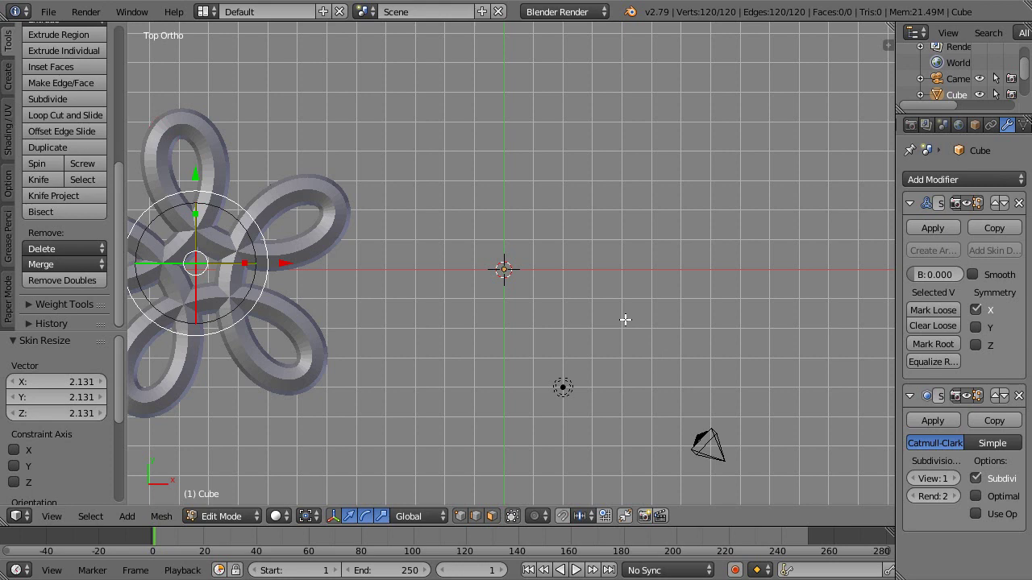
pyautogui.press('Tab')
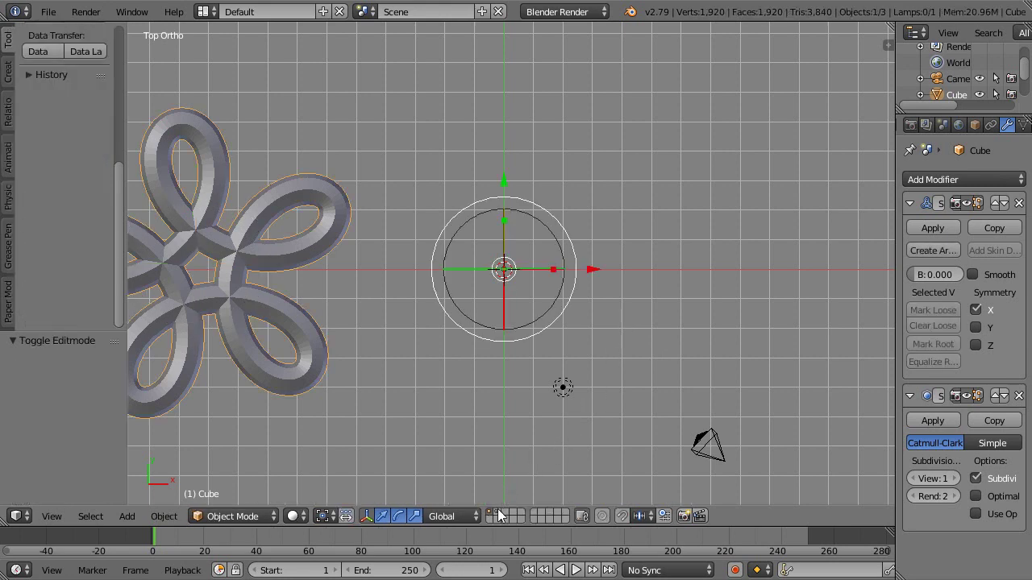
# - On layer 2, edit Cube.001 and paint-select its inner vertices near the centre
pyautogui.click(498, 513)
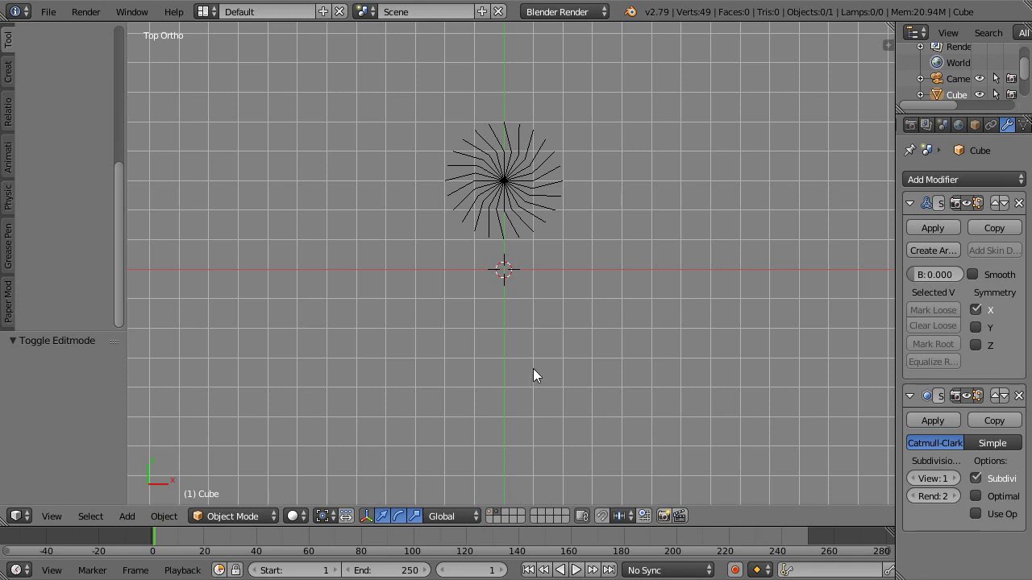
pyautogui.rightClick(501, 186)
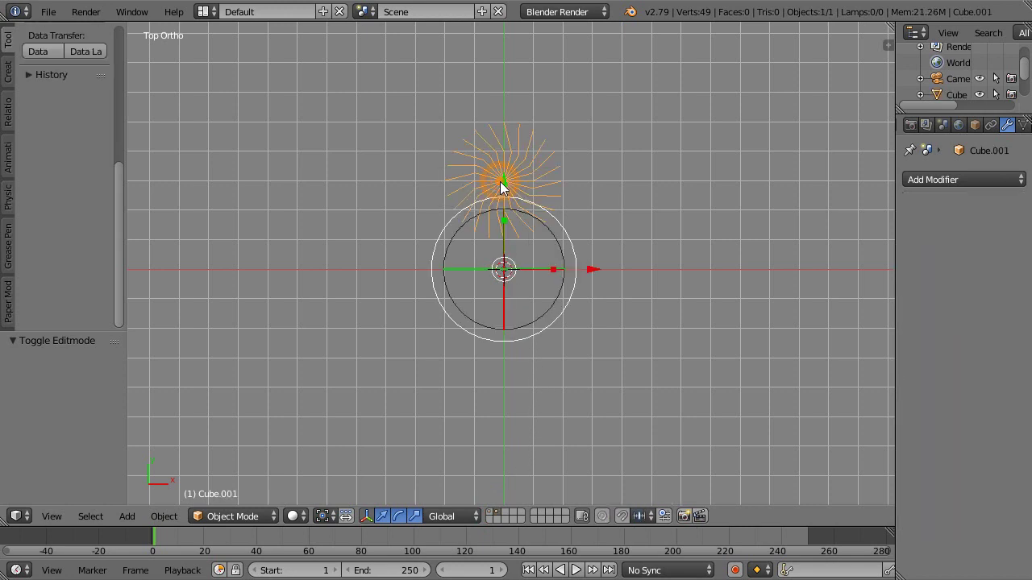
pyautogui.press('Tab')
pyautogui.press('a')
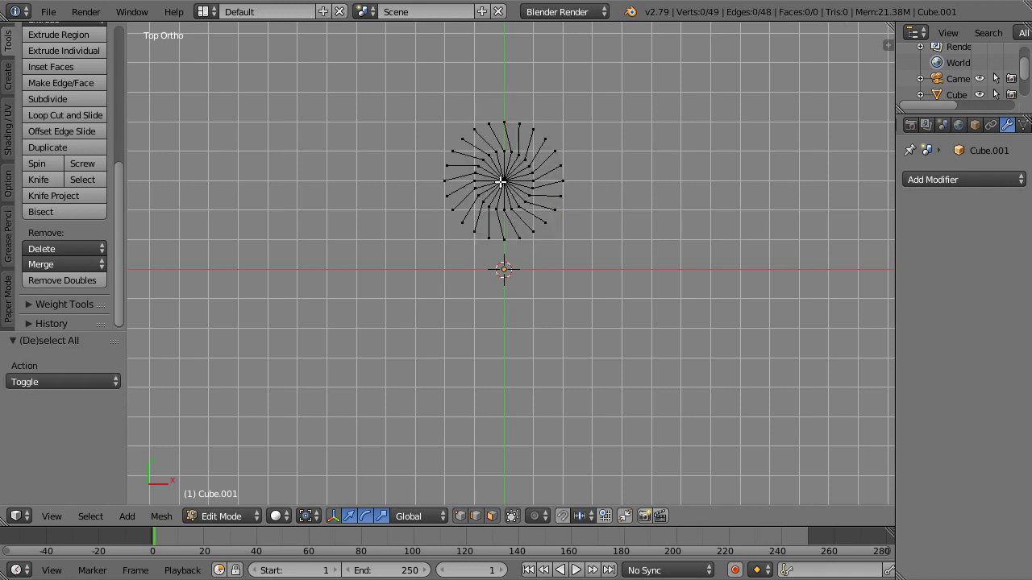
pyautogui.press('c')
pyautogui.click(501, 182)
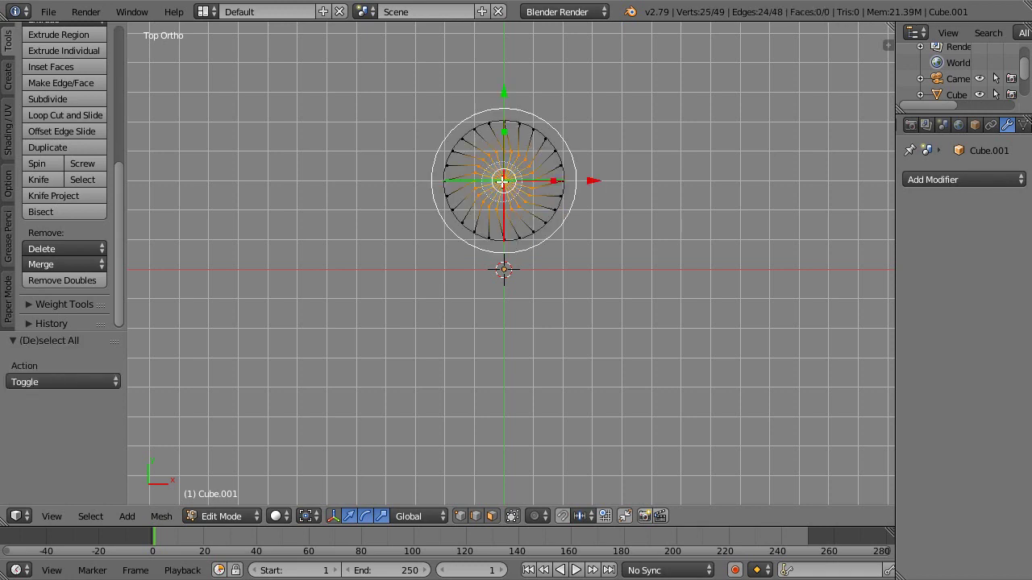
pyautogui.press('Escape')
# - Rotate the inner vertices 5° around the 3D cursor, then scale them by 2 about their median
pyautogui.press('.')
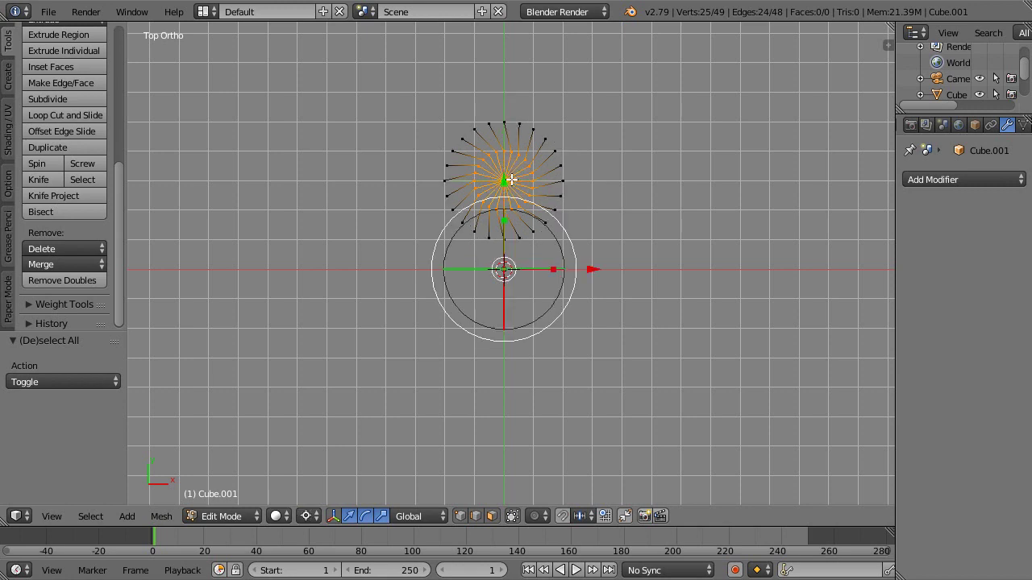
pyautogui.press('r')
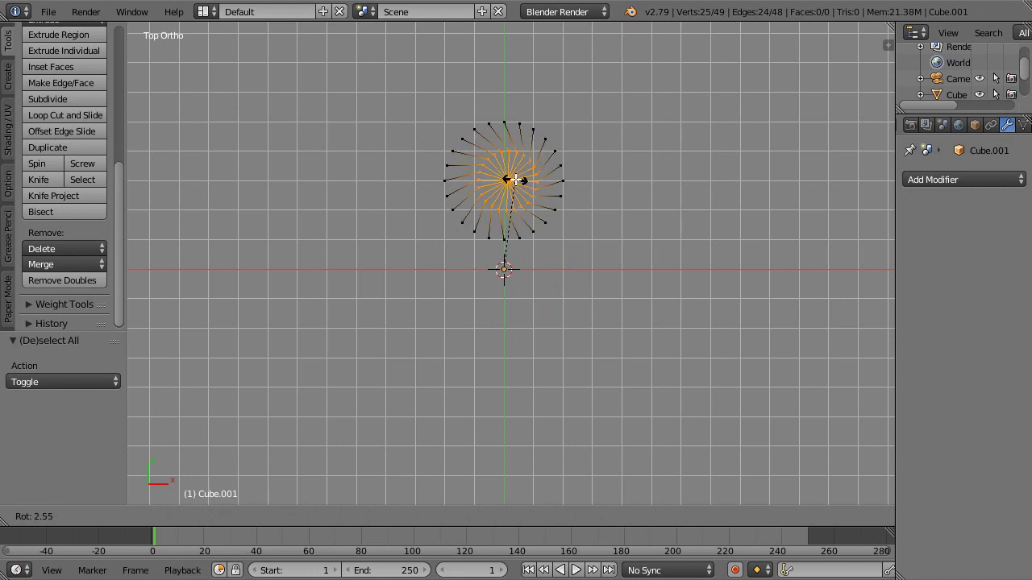
pyautogui.write('5')
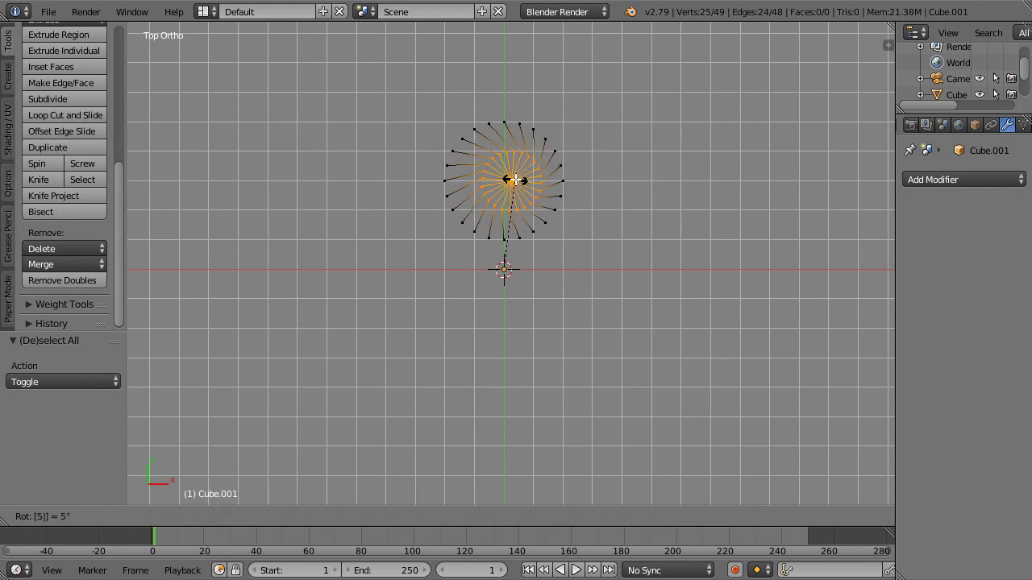
pyautogui.press('Return')
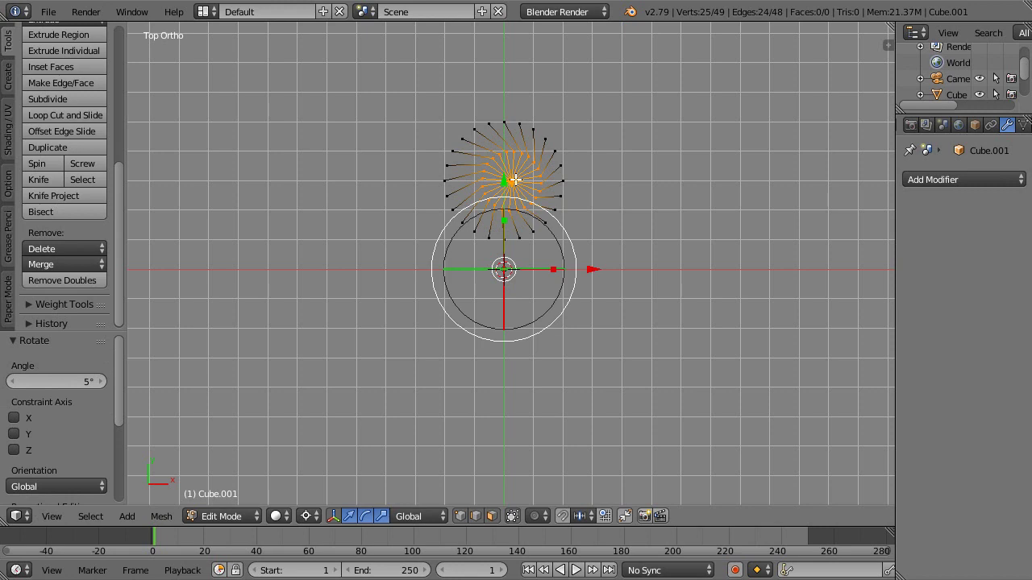
pyautogui.press(',')
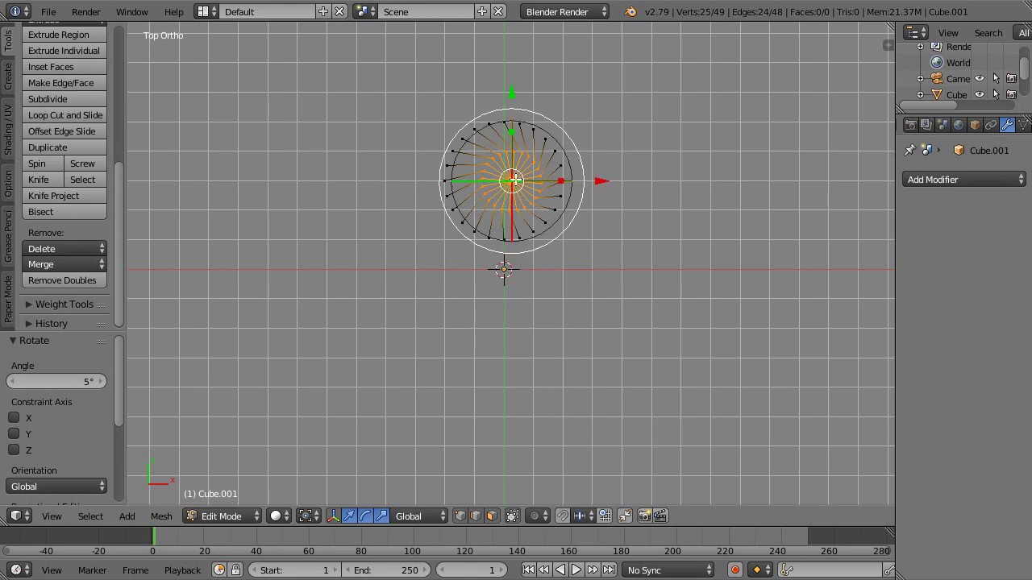
pyautogui.write('s2')
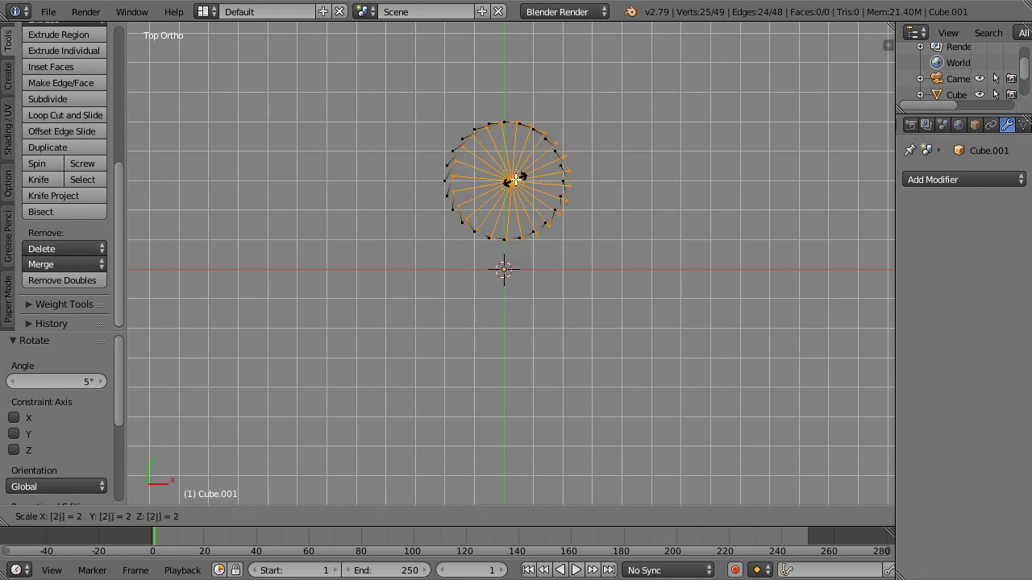
pyautogui.press('Return')
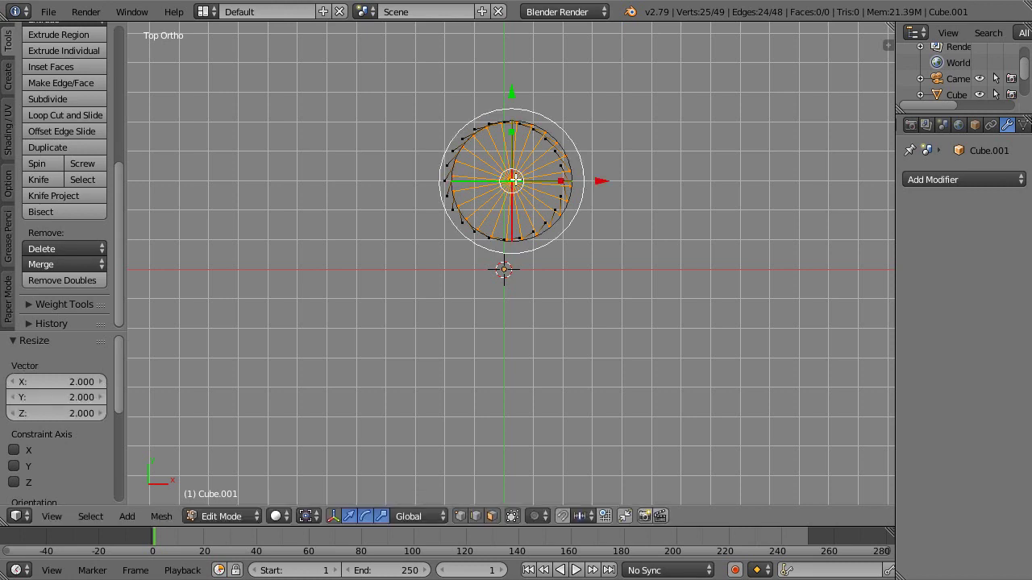
# - Delete the spoke edges, leaving 24 separate short edges, and select everything
pyautogui.press('x')
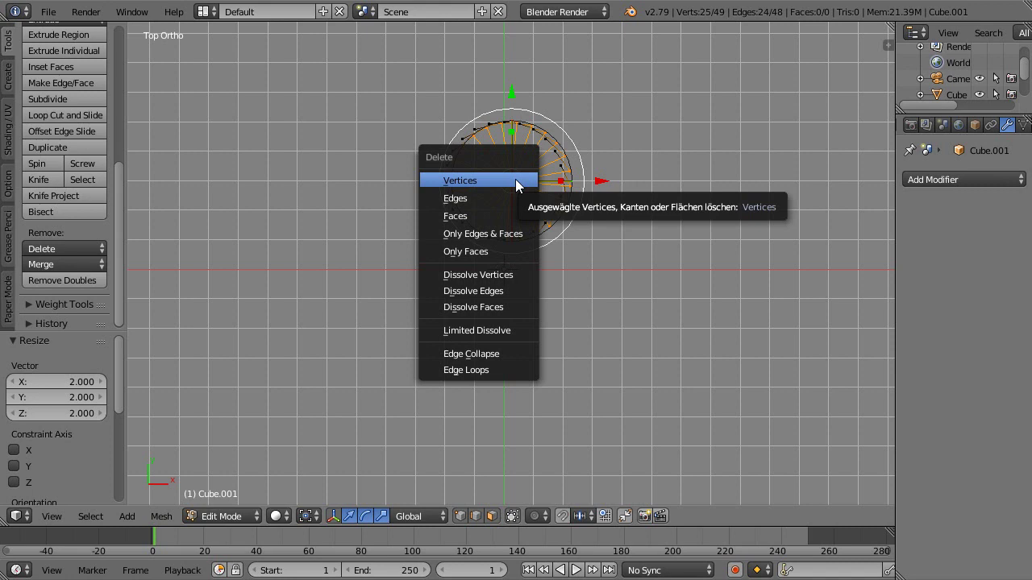
pyautogui.click(513, 197)
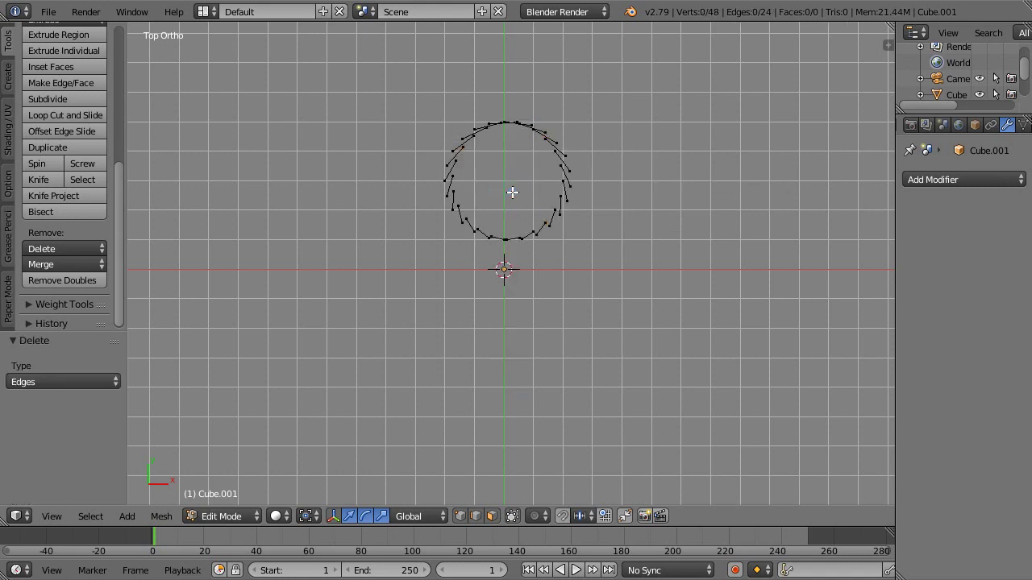
pyautogui.press('a')
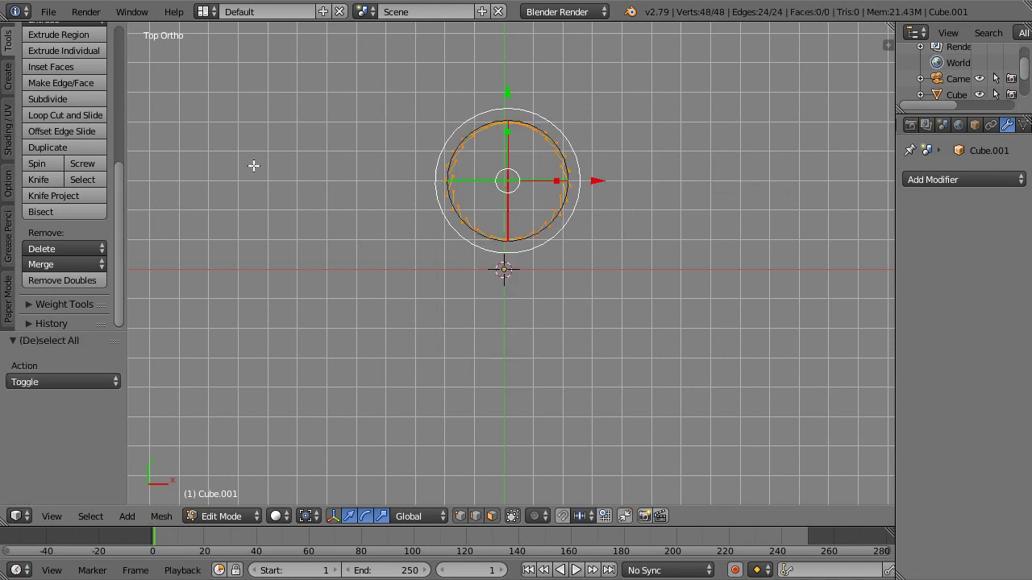
# - Spin the edge ring 360° around the origin with 72 steps and select the result
pyautogui.click(38, 161)
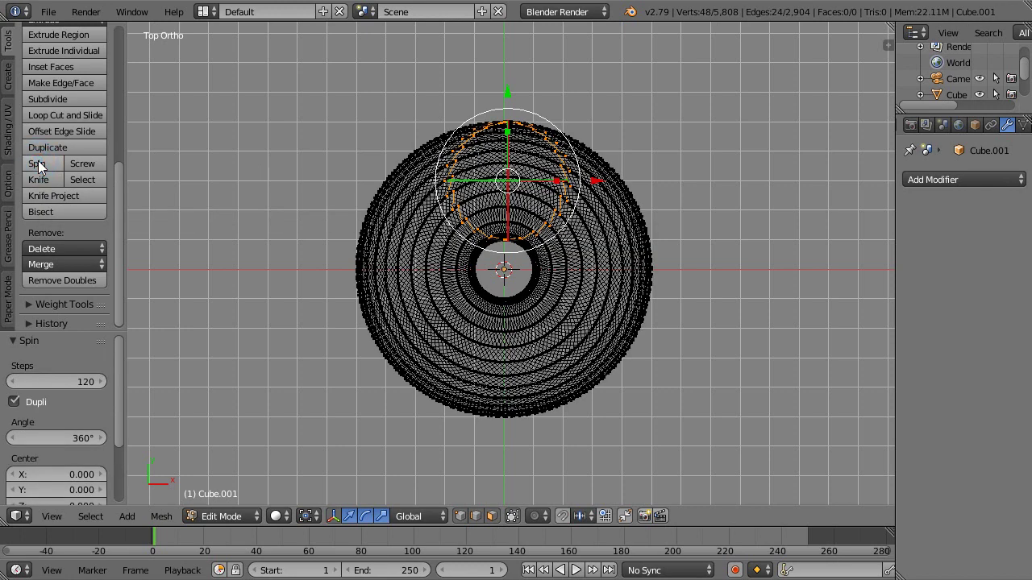
pyautogui.click(42, 379)
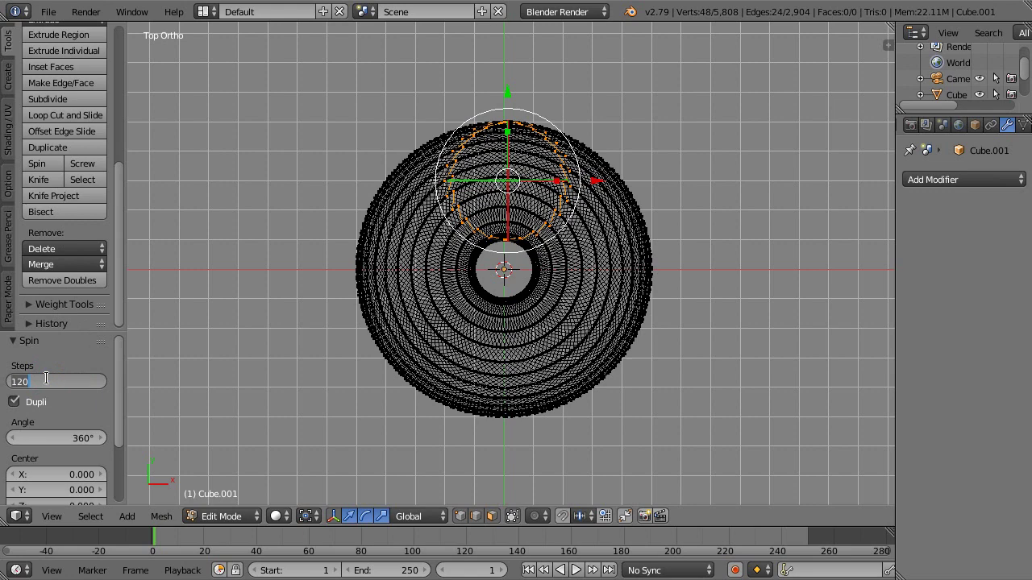
pyautogui.write('72')
pyautogui.press('Return')
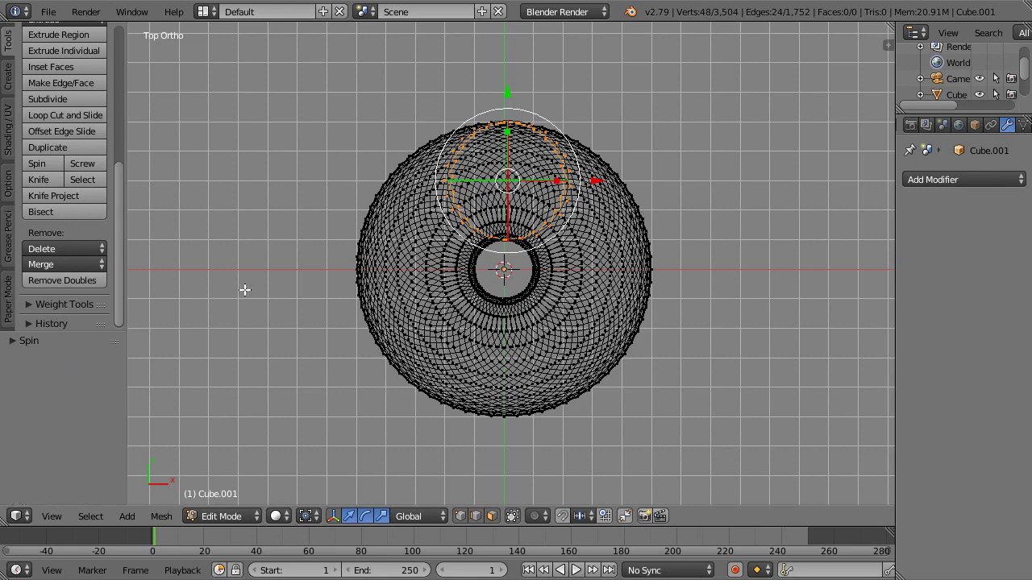
pyautogui.press('a')
pyautogui.press('a')
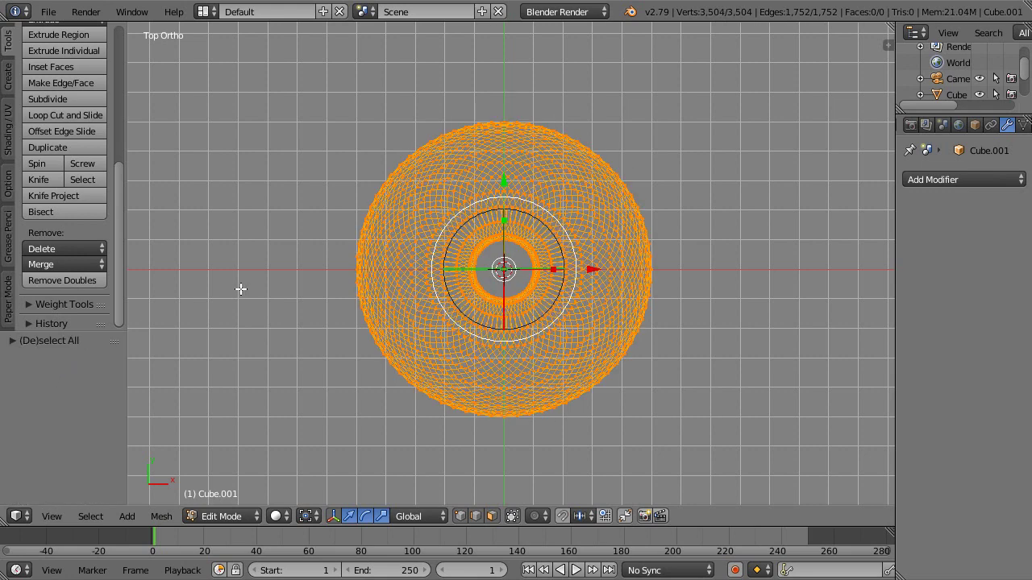
# - Remove doubles, then move the connected knot loop to the right along X
pyautogui.click(83, 281)
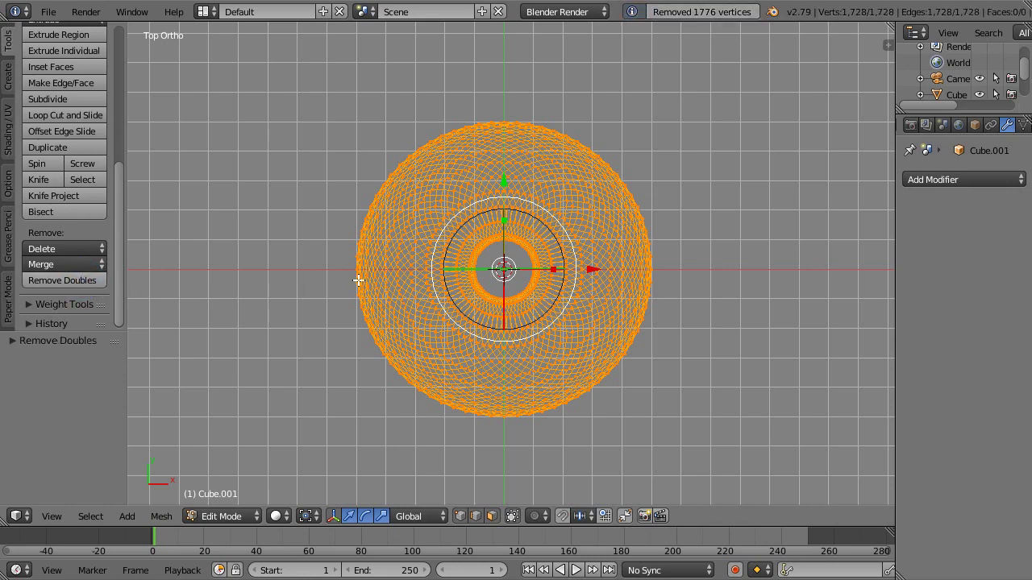
pyautogui.rightClick(392, 255)
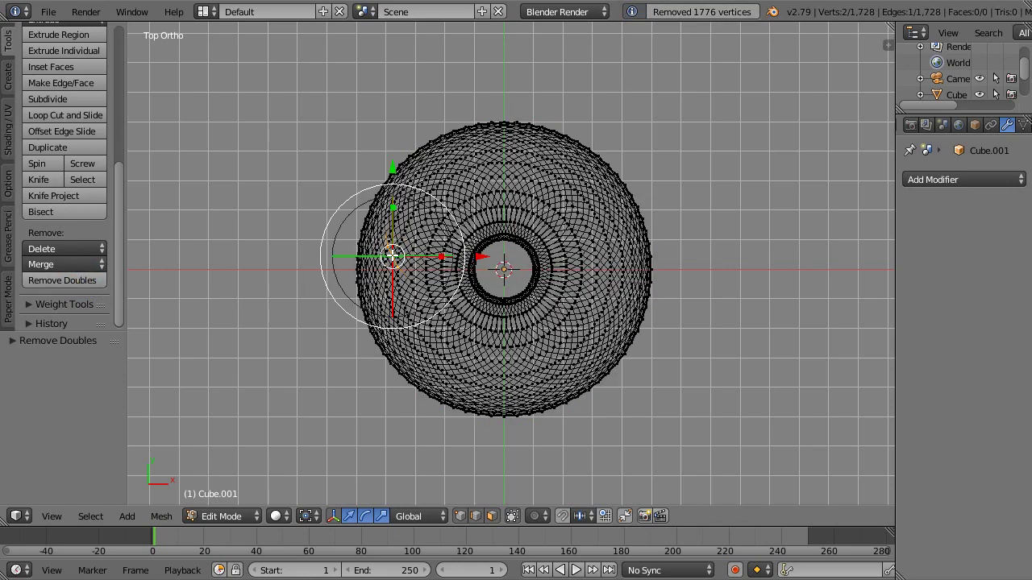
pyautogui.press('l')
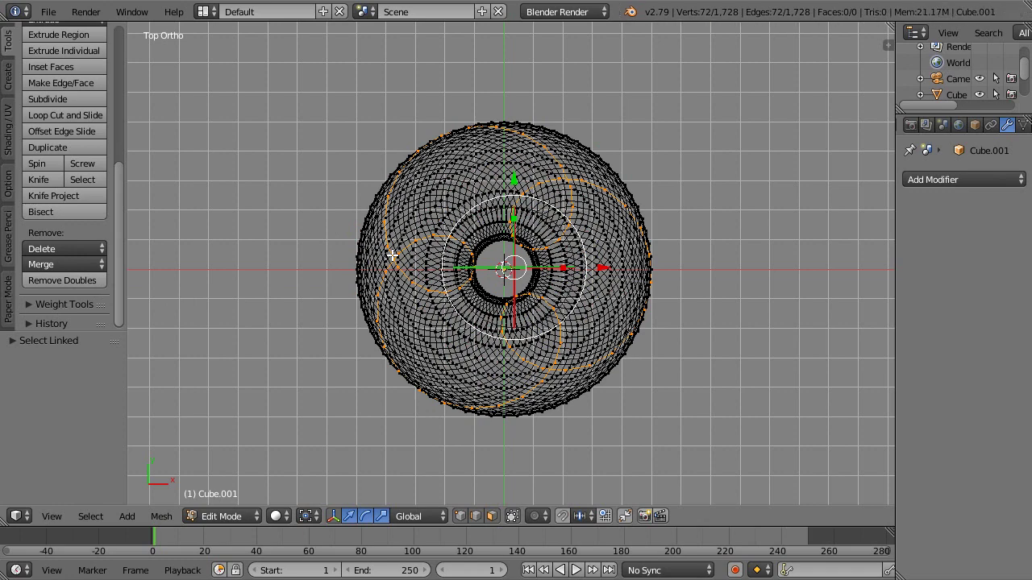
pyautogui.press('g')
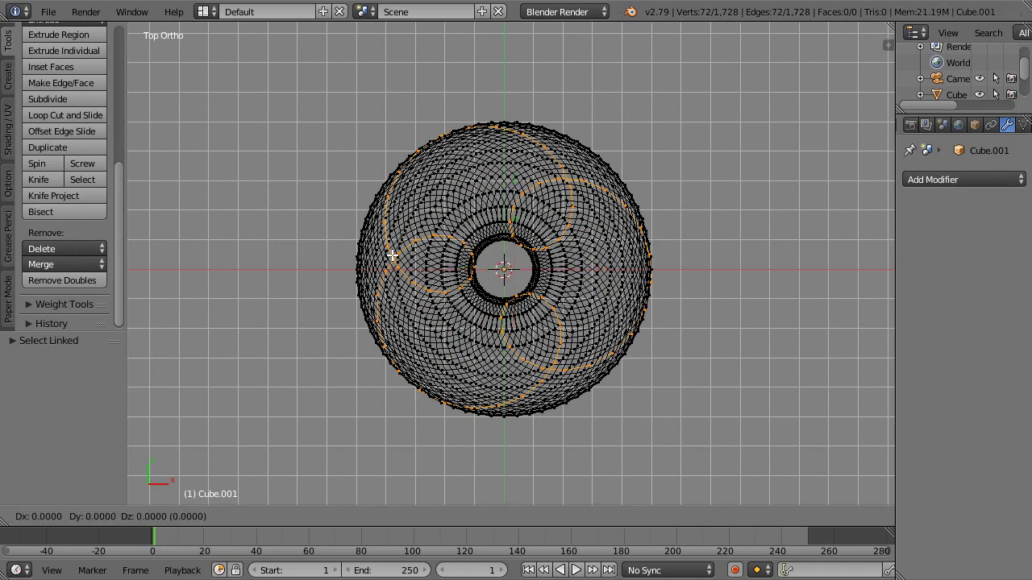
pyautogui.press('x')
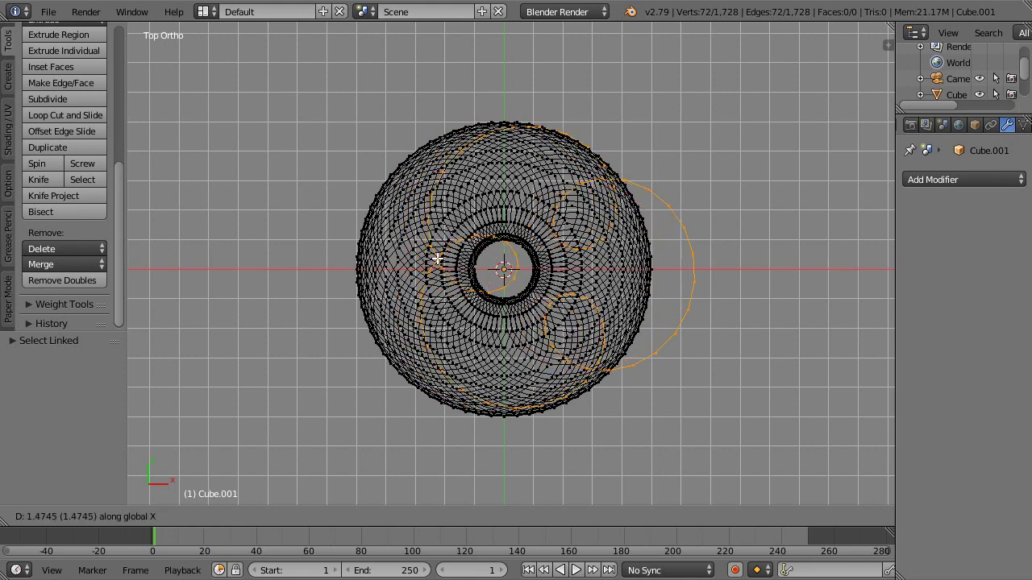
pyautogui.click(694, 236)
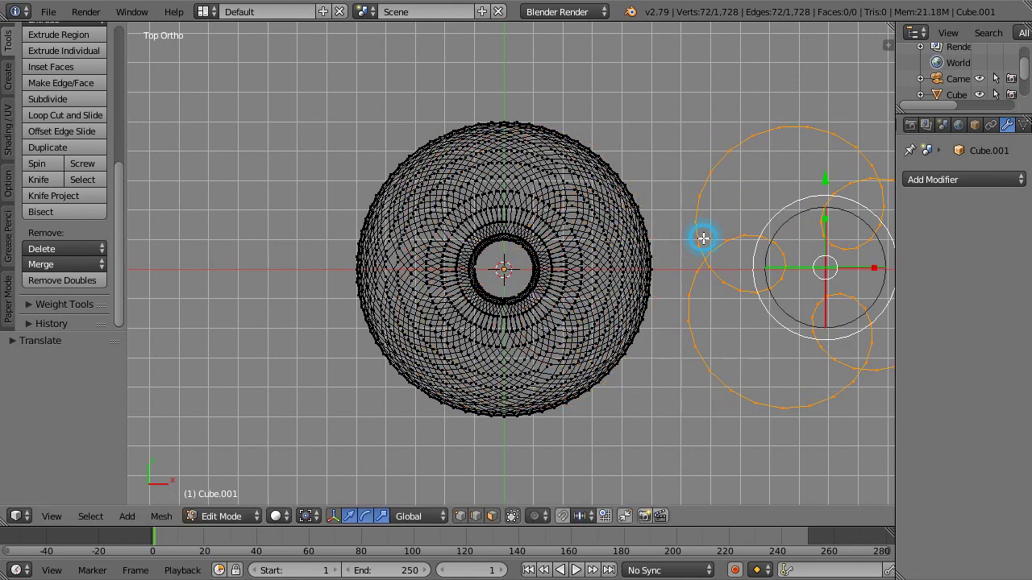
# - Box-select and delete the leftover circular lattice, then frame the 72-vertex loop
pyautogui.press('a')
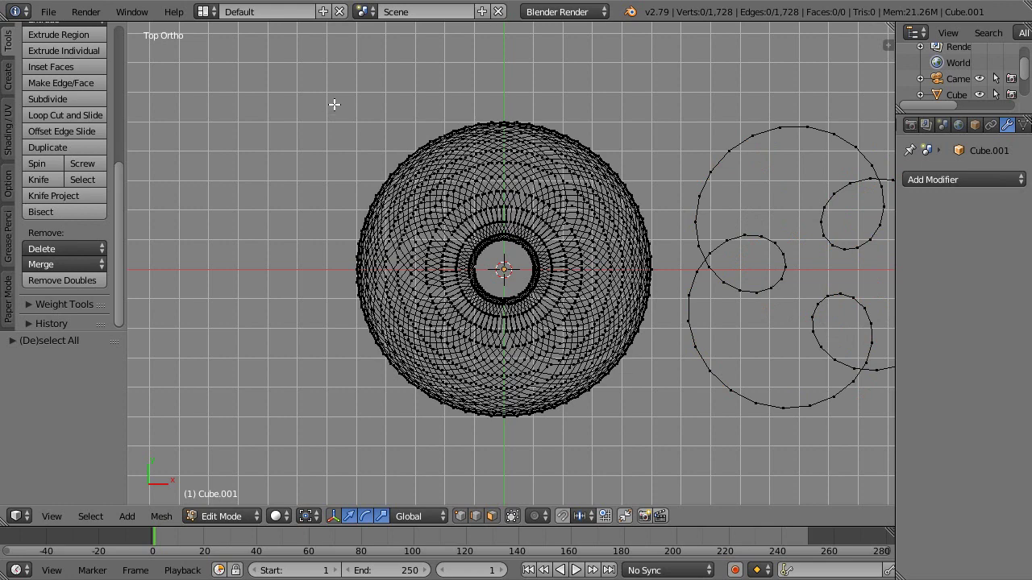
pyautogui.press('b')
pyautogui.moveTo(336, 102); pyautogui.dragTo(660, 457)
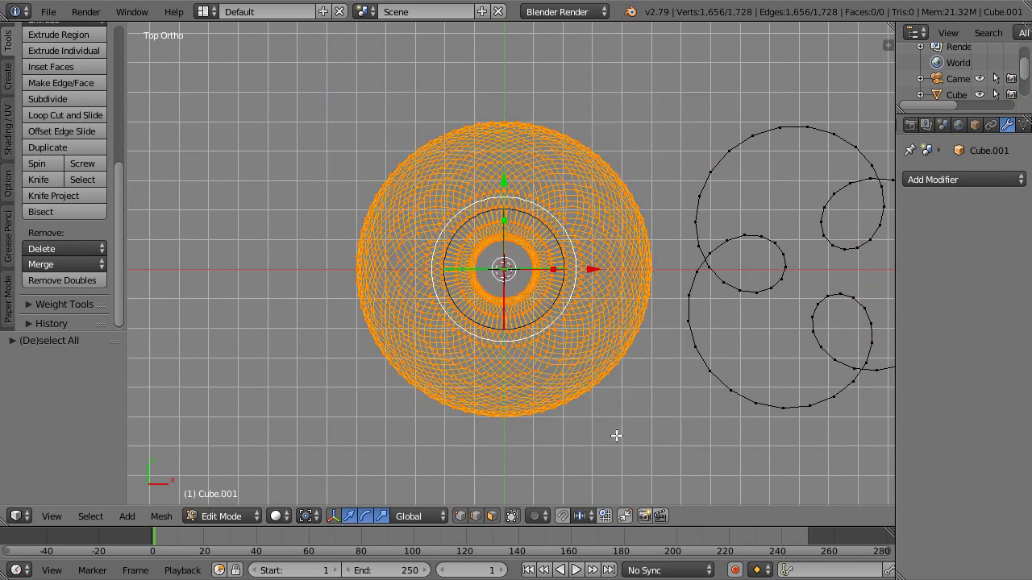
pyautogui.press('x')
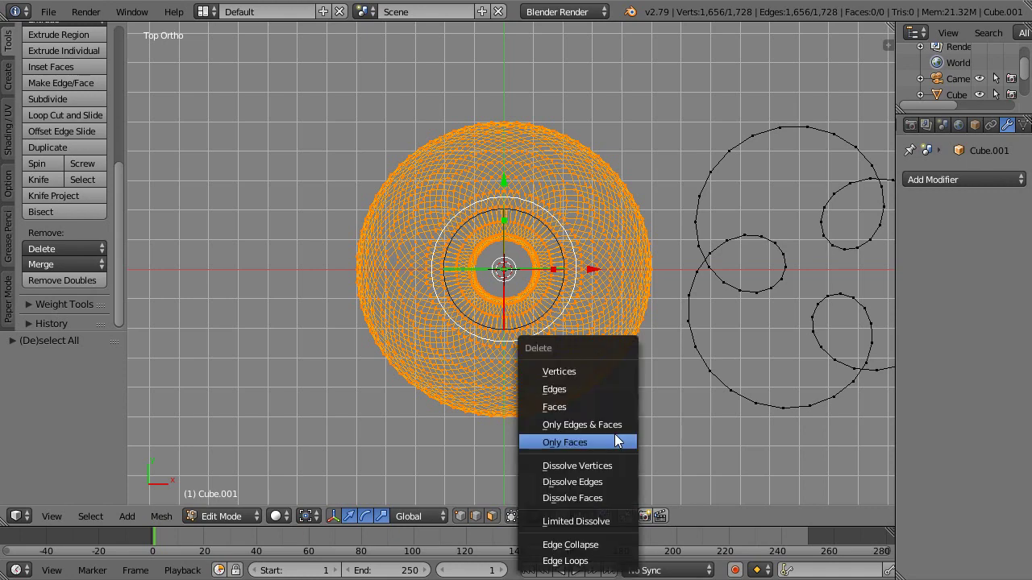
pyautogui.click(588, 372)
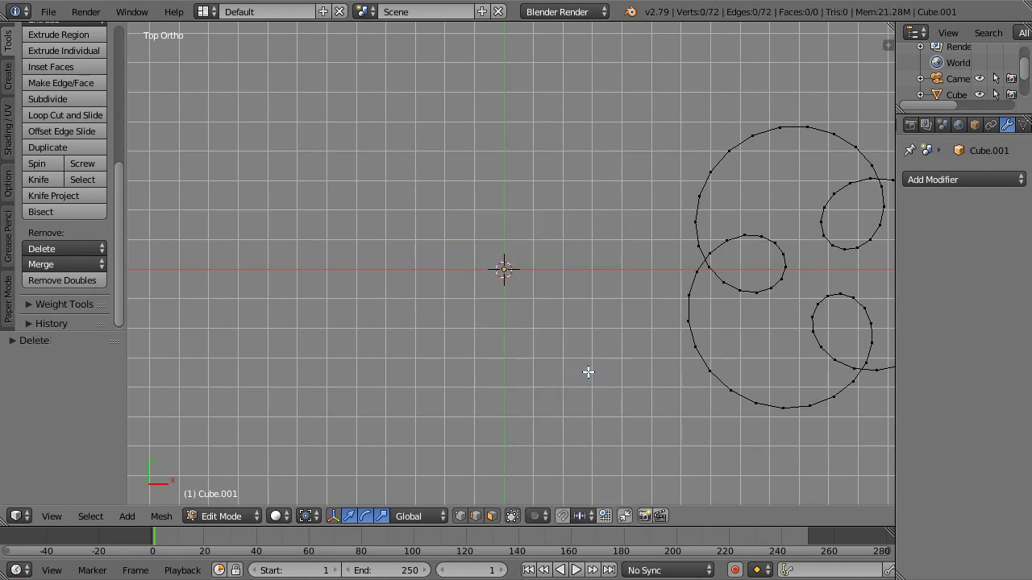
pyautogui.press('Home')
pyautogui.scroll(3, 619, 316)
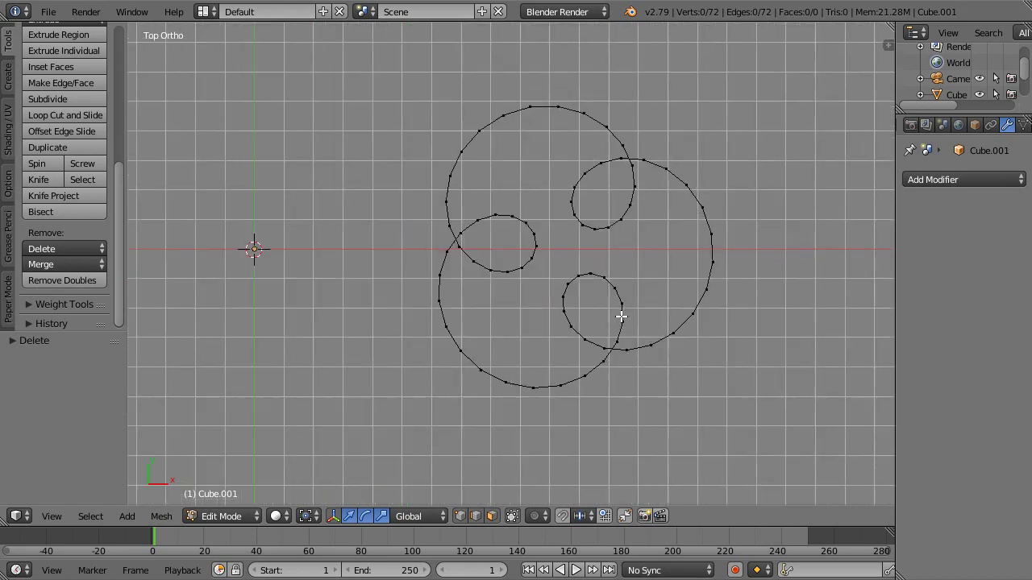
# - Add Skin and Subdivision Surface modifiers to the 72-vertex loop and scale its skin thicker
pyautogui.click(939, 178)
pyautogui.click(738, 406)
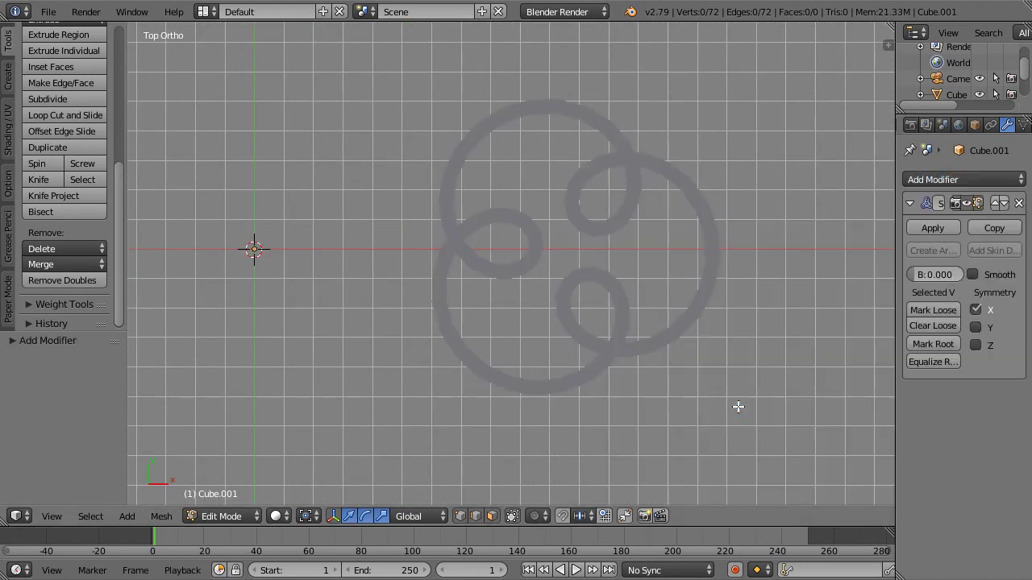
pyautogui.click(975, 180)
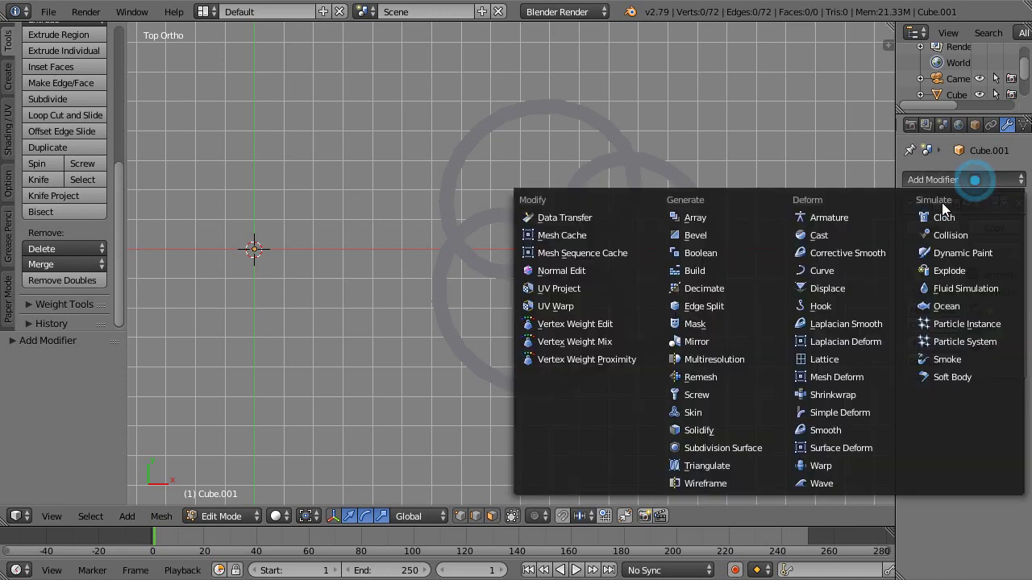
pyautogui.click(740, 448)
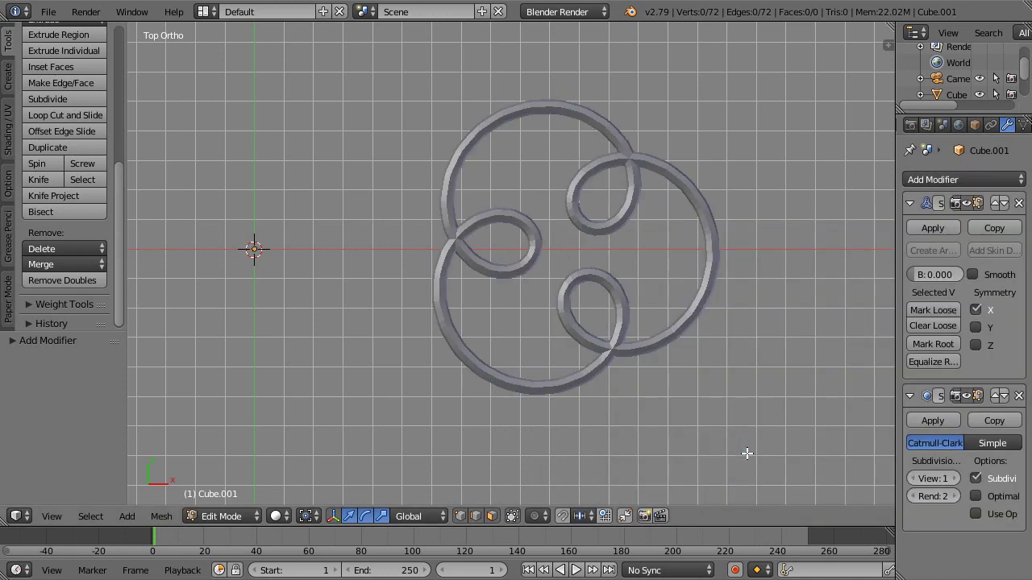
pyautogui.press('a')
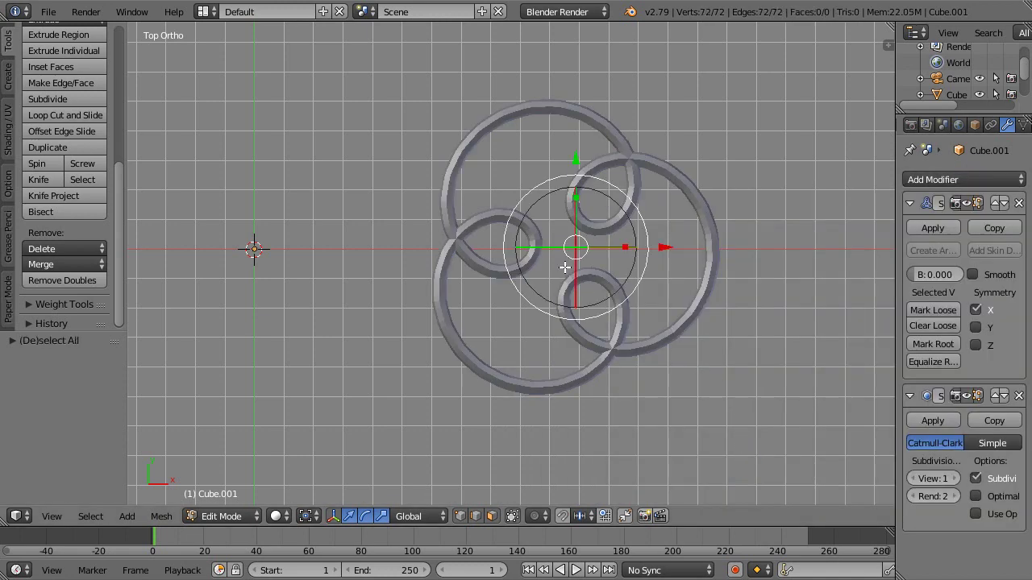
pyautogui.press('s')
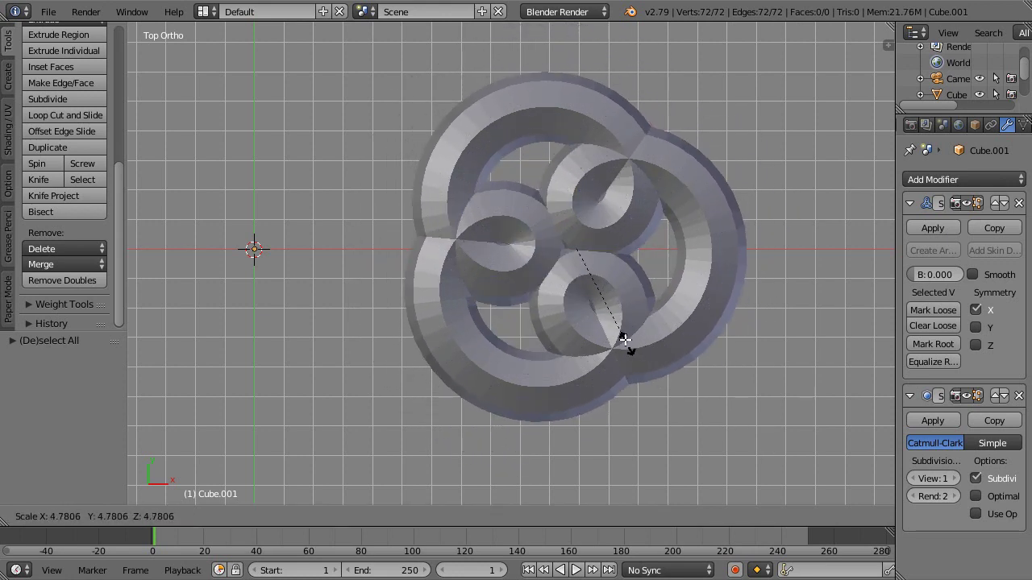
pyautogui.click(594, 297)
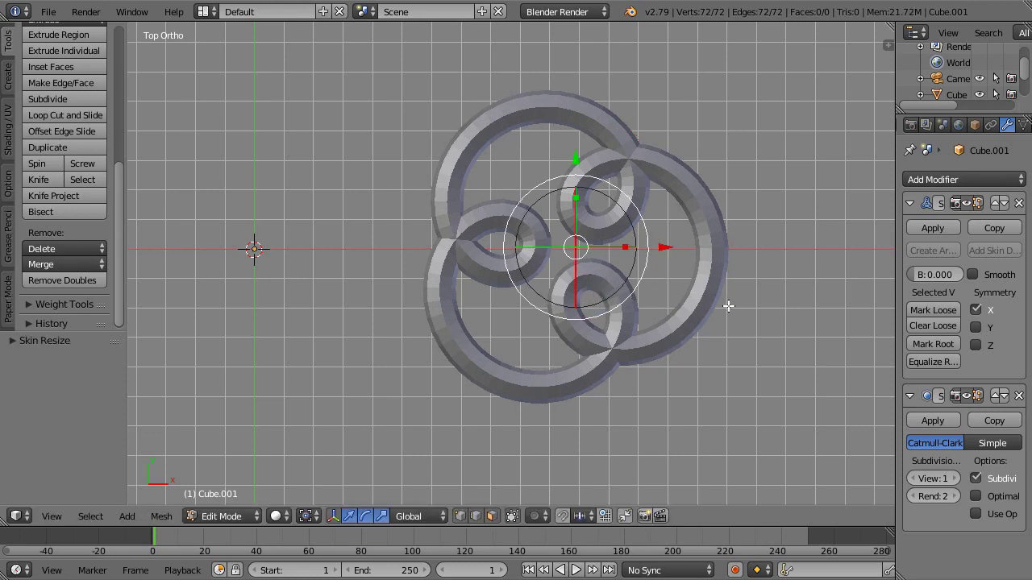
# - Send the circular knot to the flower knot's layer and display that layer
pyautogui.press('Tab')
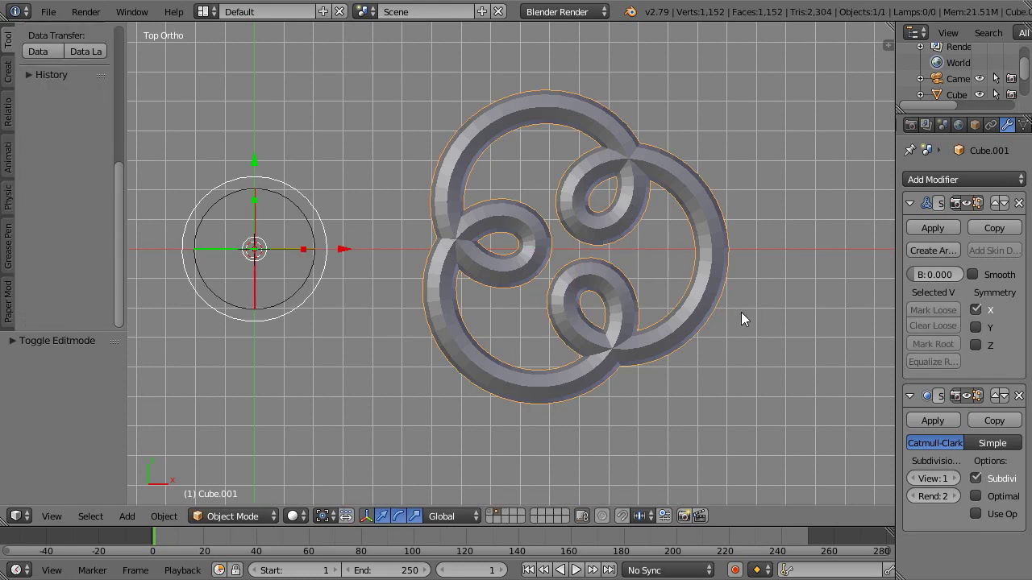
pyautogui.press('m')
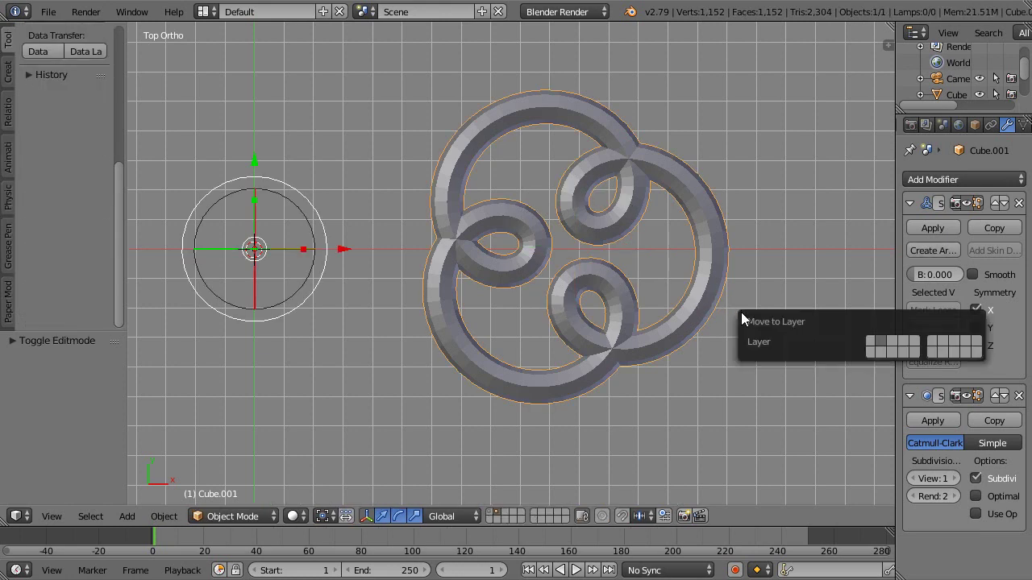
pyautogui.click(869, 343)
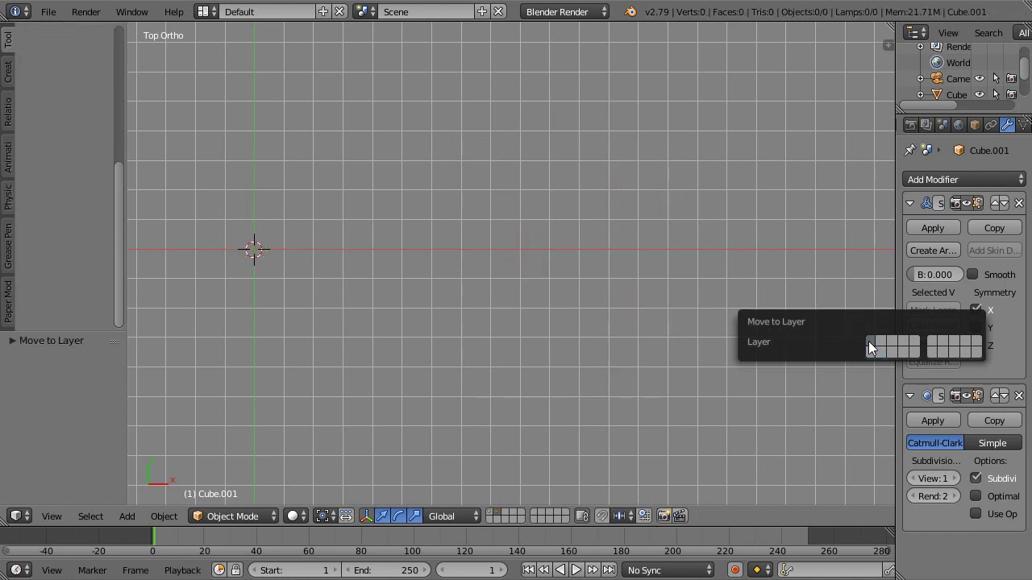
pyautogui.click(489, 511)
pyautogui.press('Home')
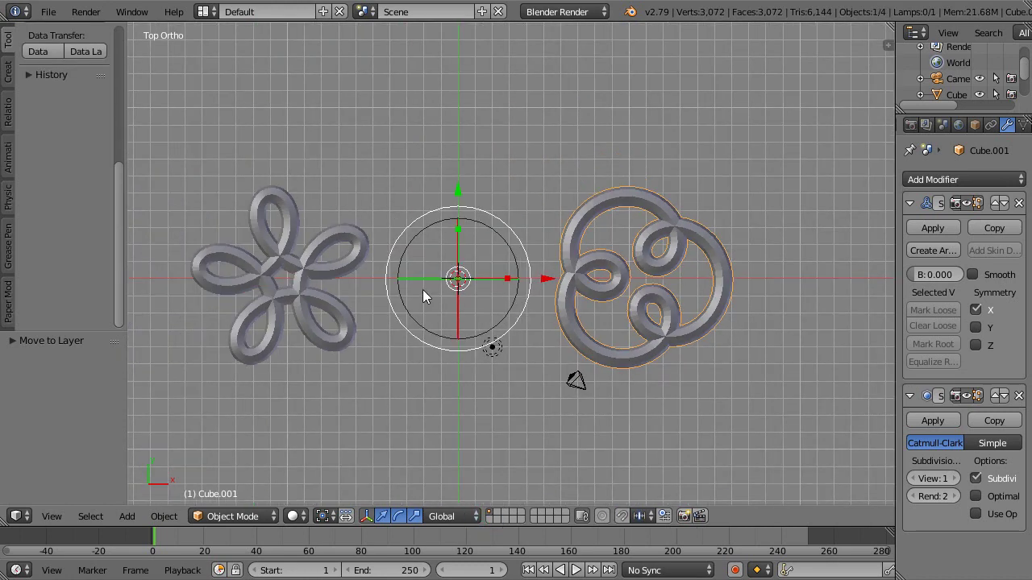
# - Move the flower knot right so it sits beside the circular knot
pyautogui.rightClick(345, 266)
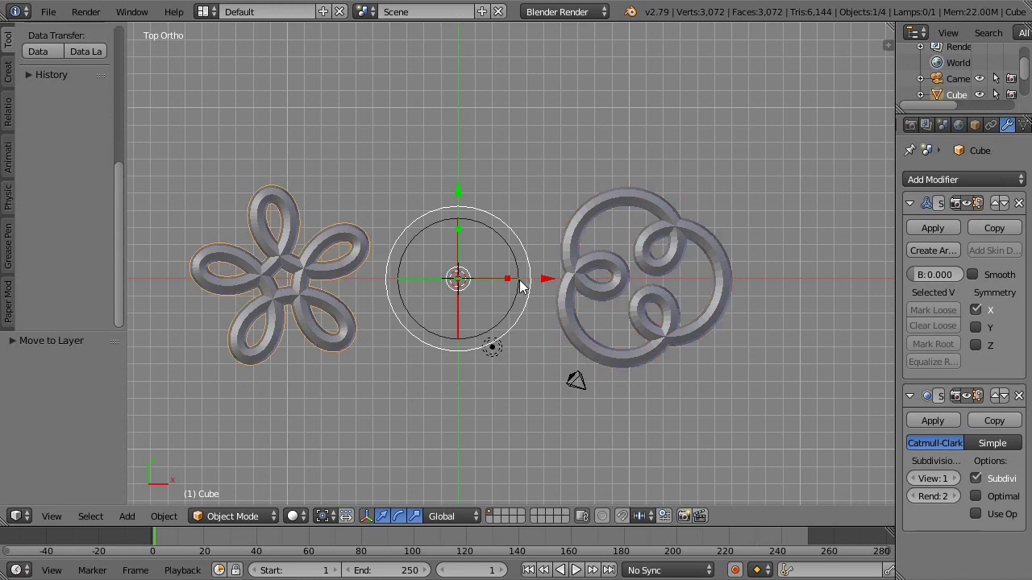
pyautogui.moveTo(545, 279); pyautogui.dragTo(719, 287)
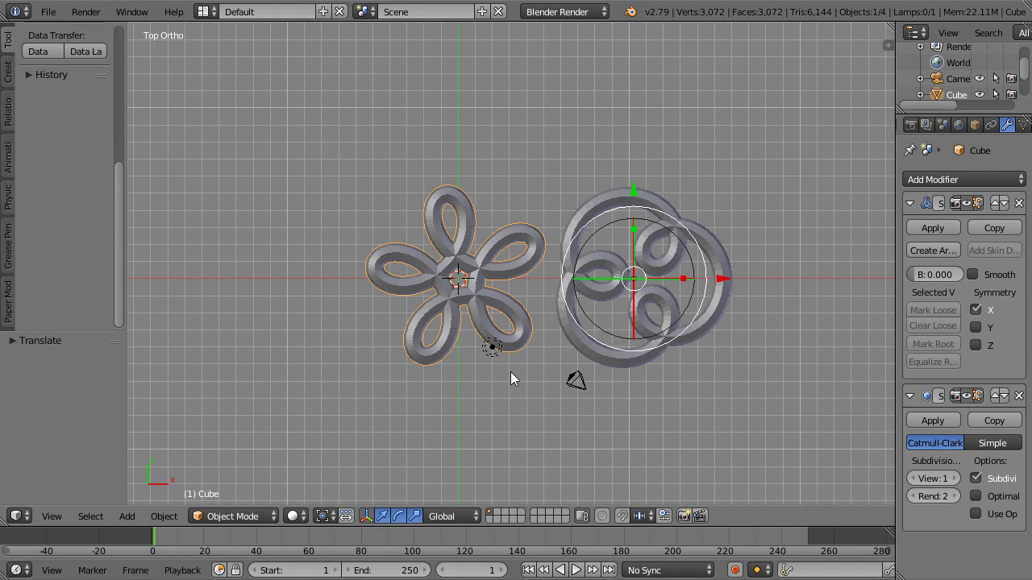
pyautogui.rightClick(491, 348)
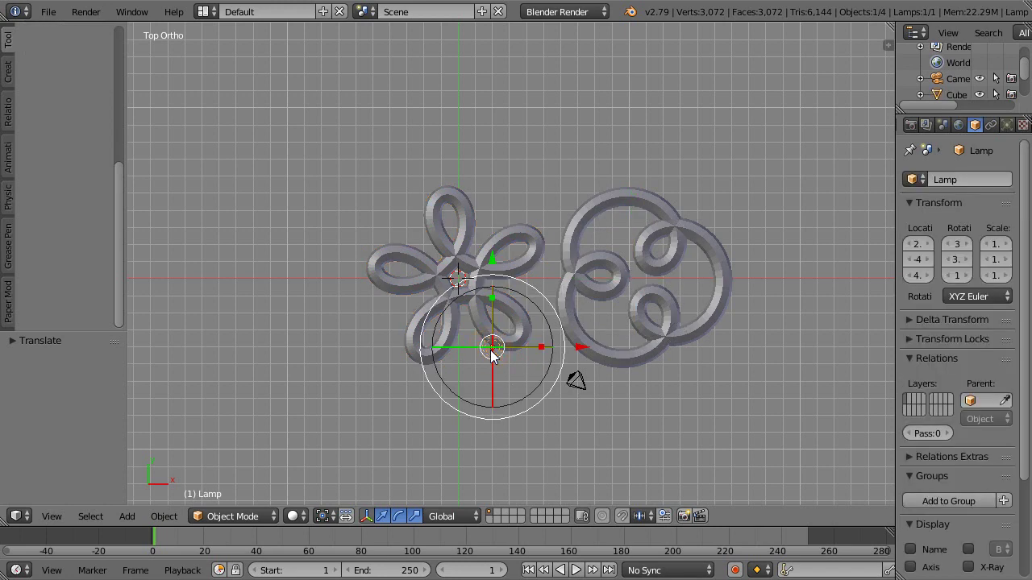
# - Delete the lamp and the camera from the scene
pyautogui.press('x')
pyautogui.click(491, 352)
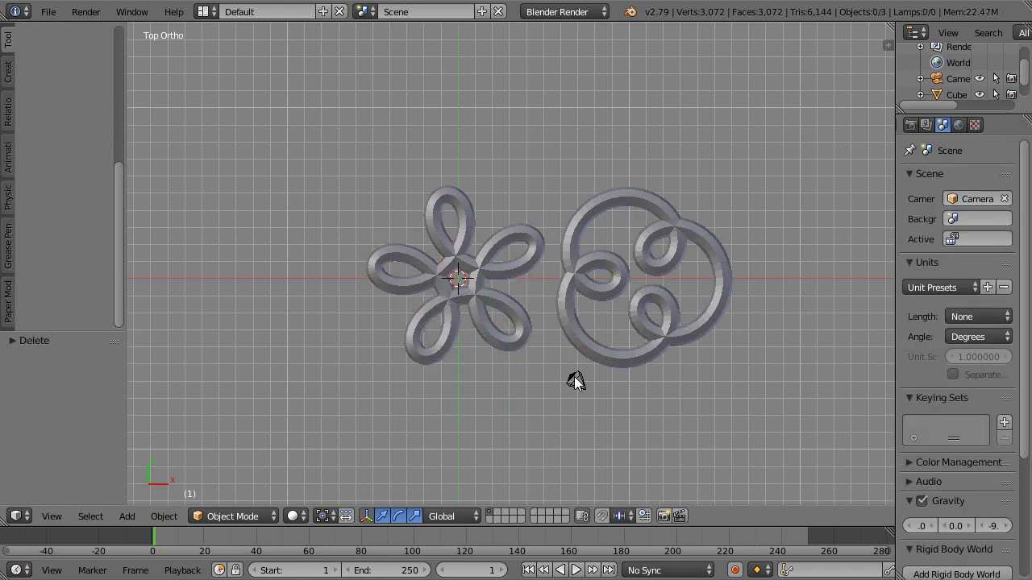
pyautogui.rightClick(576, 380)
pyautogui.press('x')
pyautogui.click(580, 379)
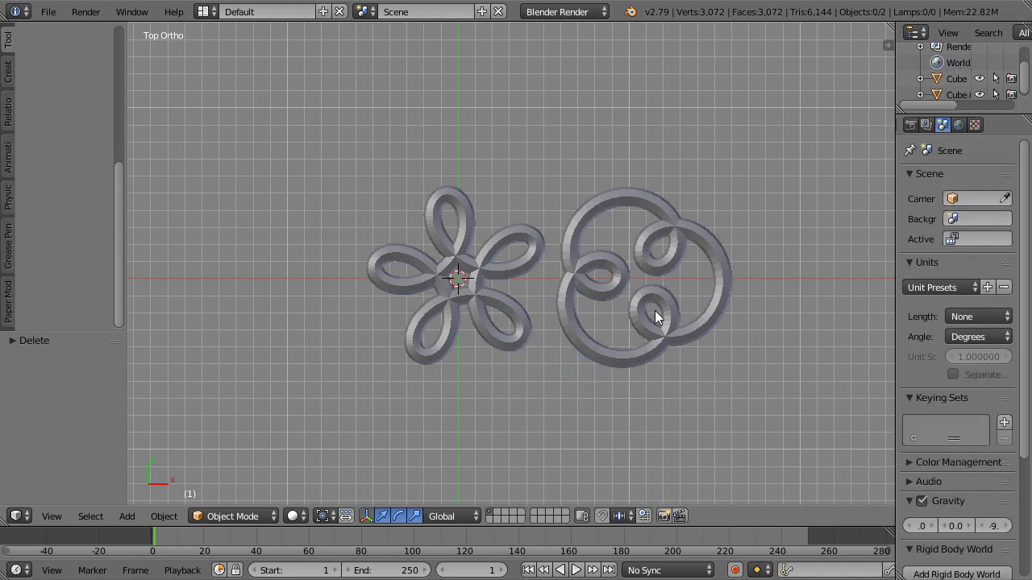
# - Place the 3D cursor between the two knots
pyautogui.scroll(3, 661, 314)
pyautogui.scroll(1, 217, 192)
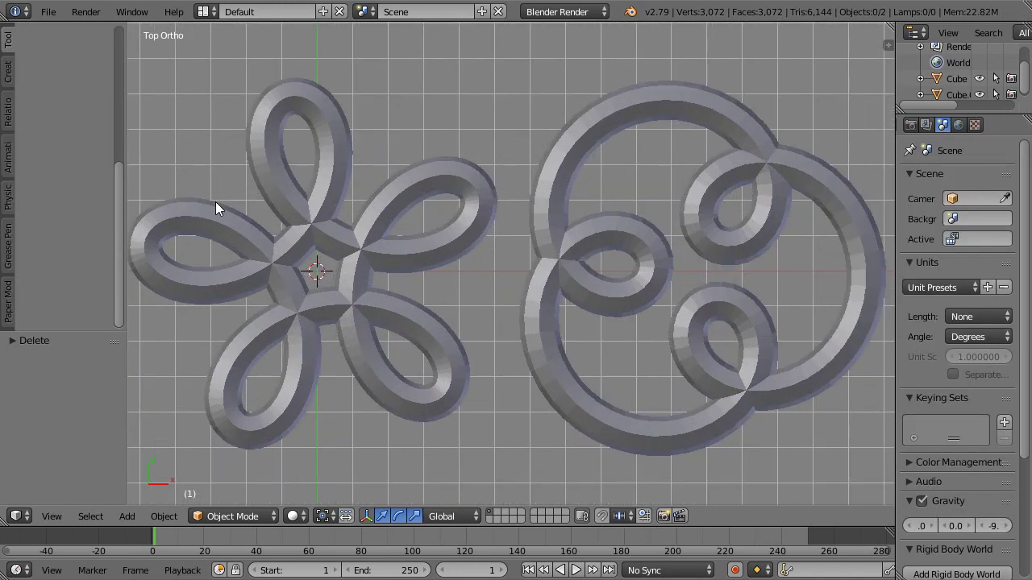
pyautogui.click(511, 264)
pyautogui.scroll(-1, 493, 255)
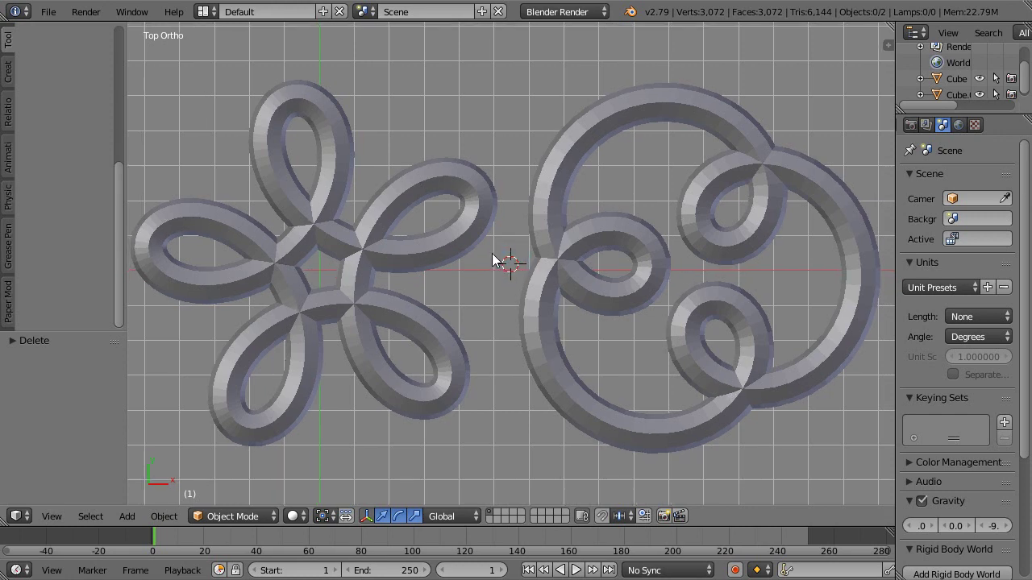